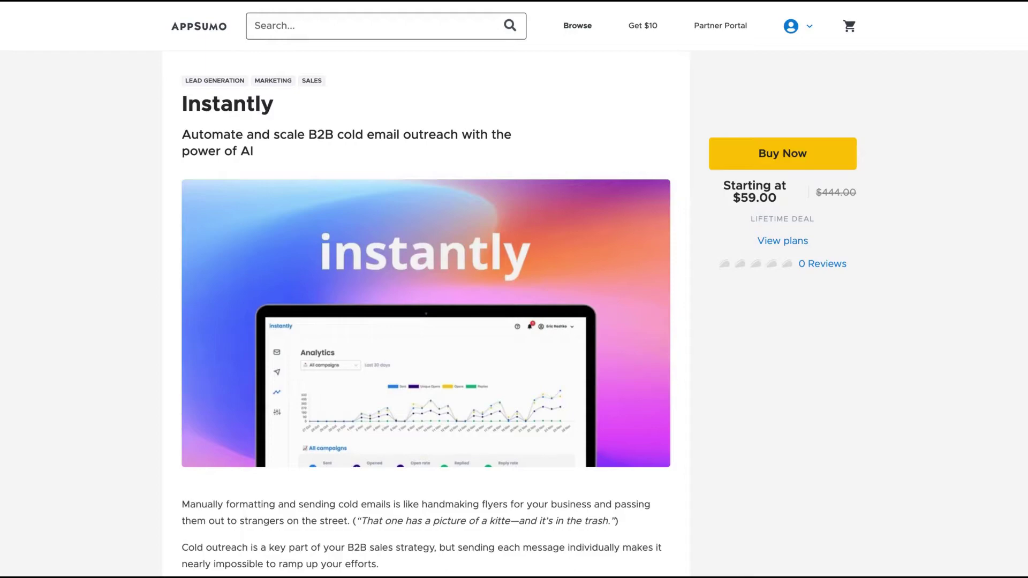
Review the Instantly deal's Plans and Features, highlighting the first included features and the Email rewriting line.
scroll(651, 347, "down", 15)
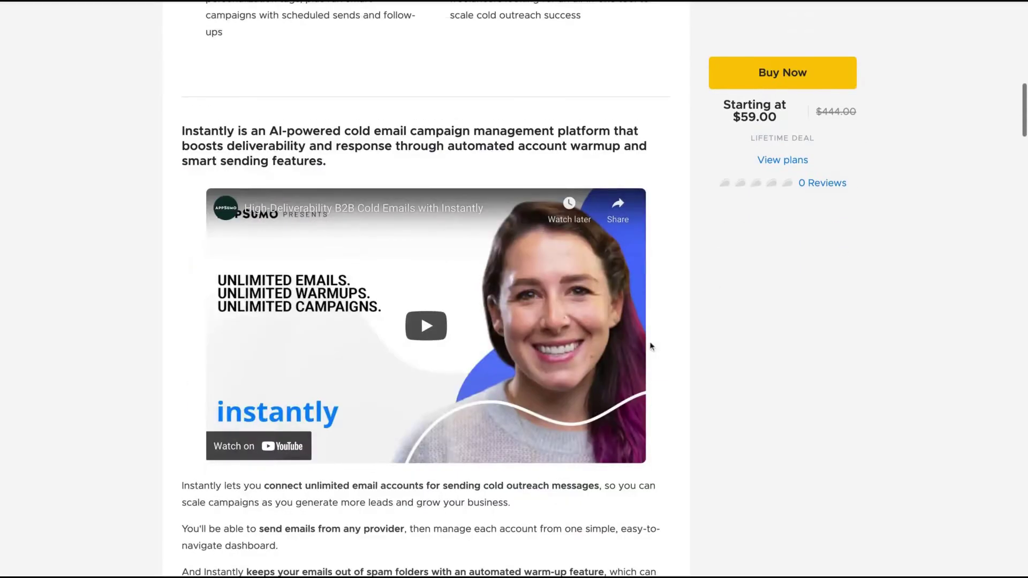
scroll(651, 347, "down", 15)
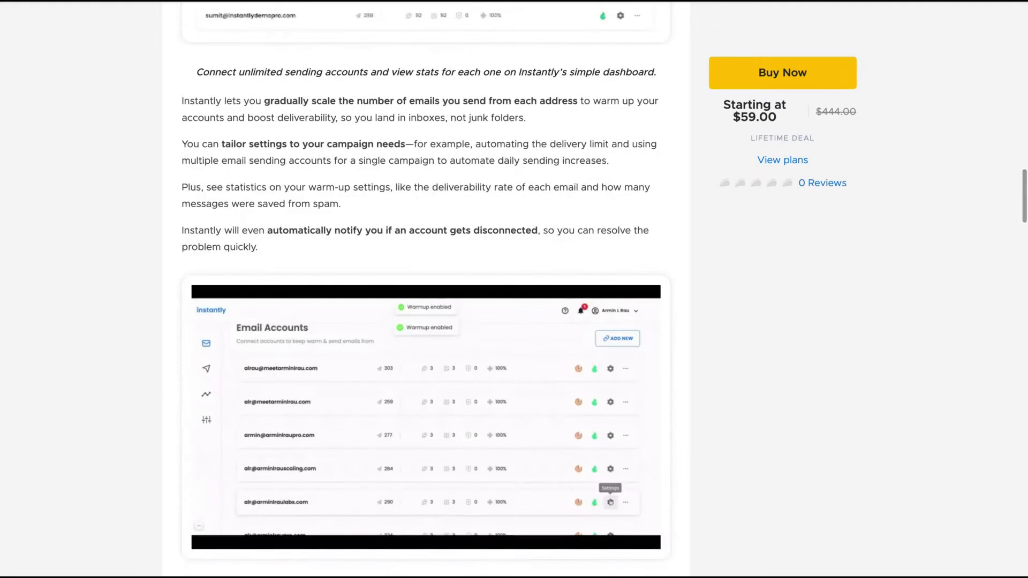
scroll(425, 289, "down", 15)
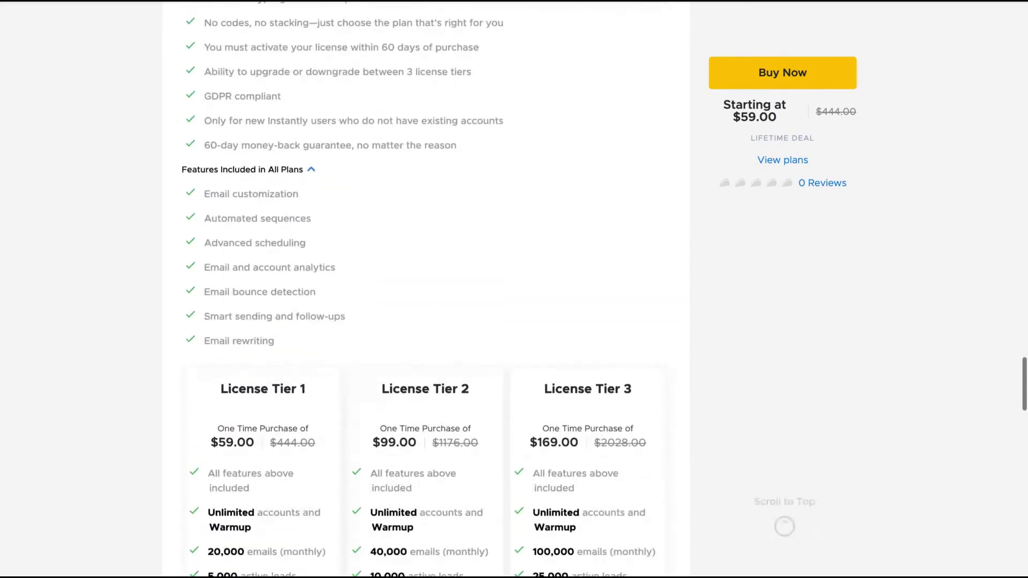
scroll(426, 289, "down", 2)
scroll(425, 289, "up", 4)
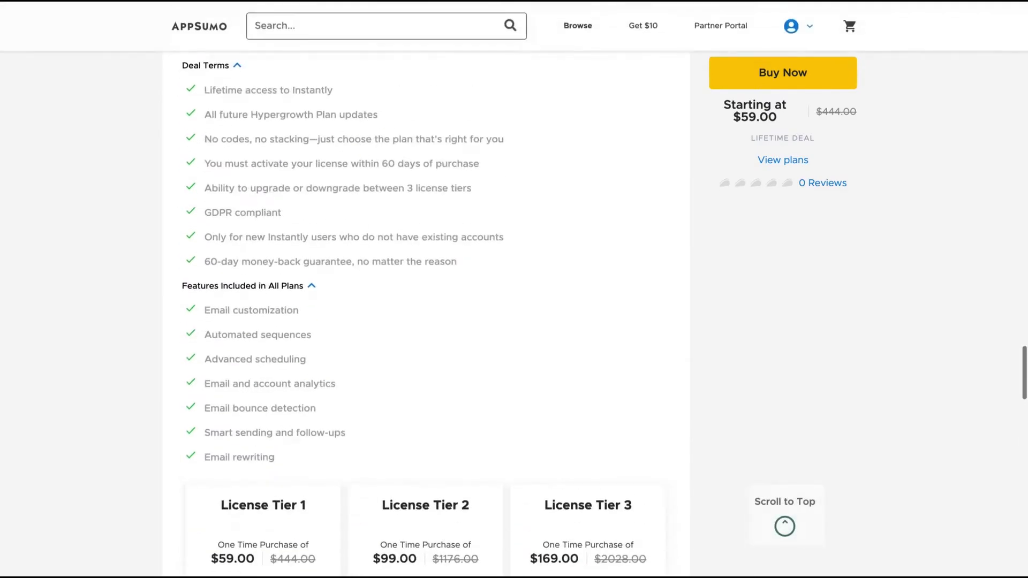
scroll(425, 289, "up", 1)
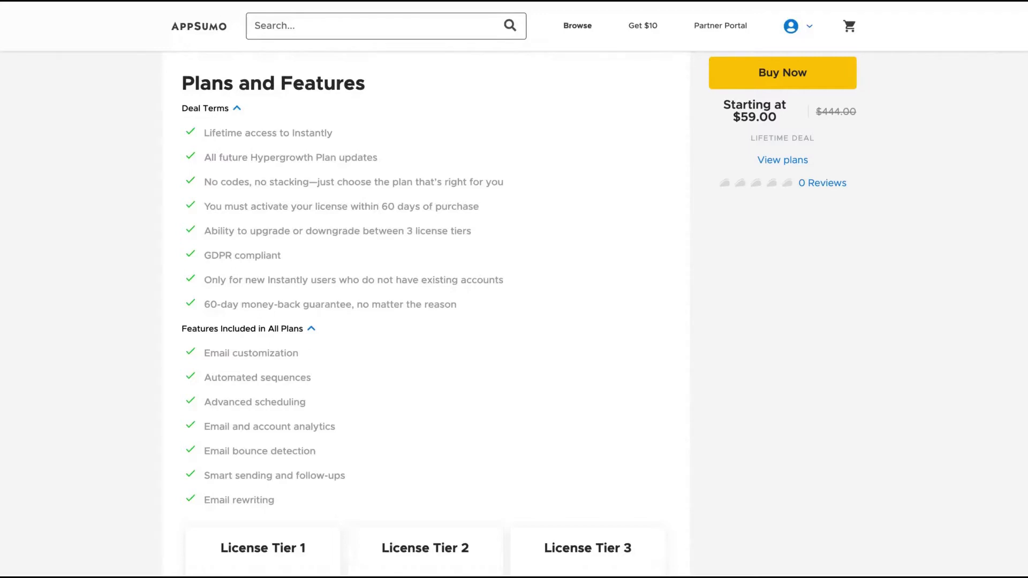
scroll(593, 397, "down", 2)
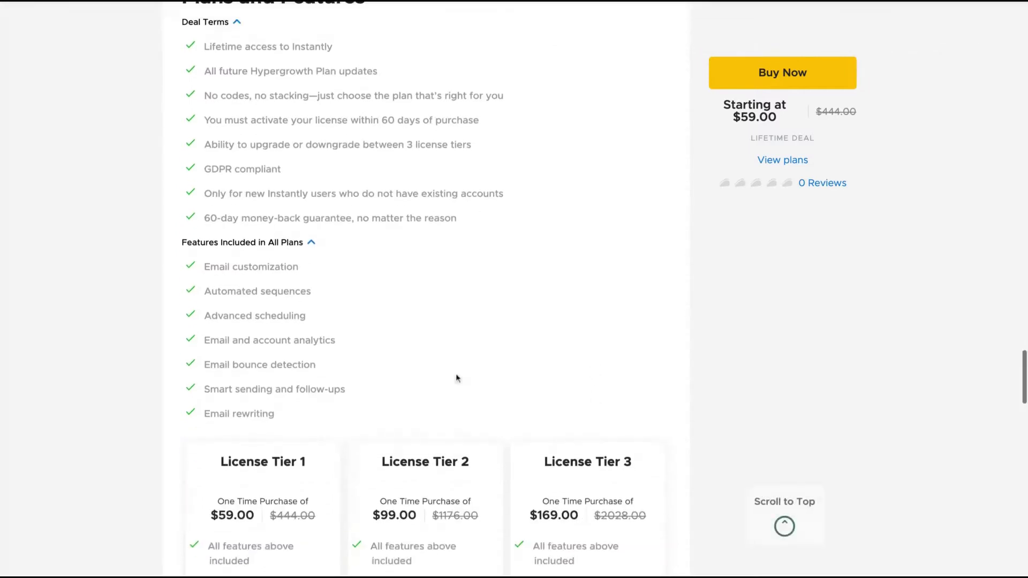
left_click_drag(210, 268, 346, 390)
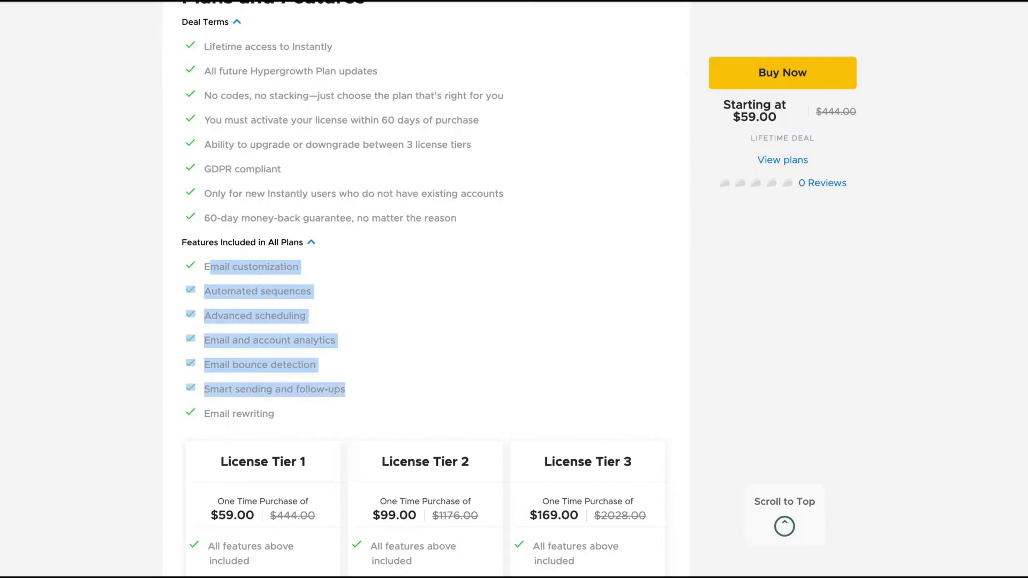
left_click_drag(307, 420, 204, 415)
Compare the three License Tier cards priced $59, $99 and $169.
scroll(305, 418, "down", 4)
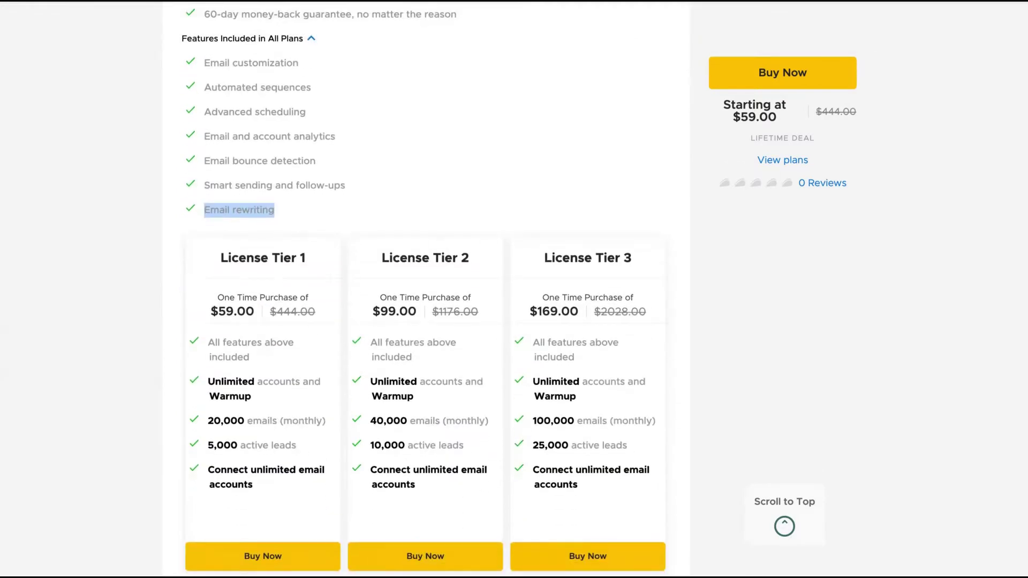
scroll(309, 142, "up", 5)
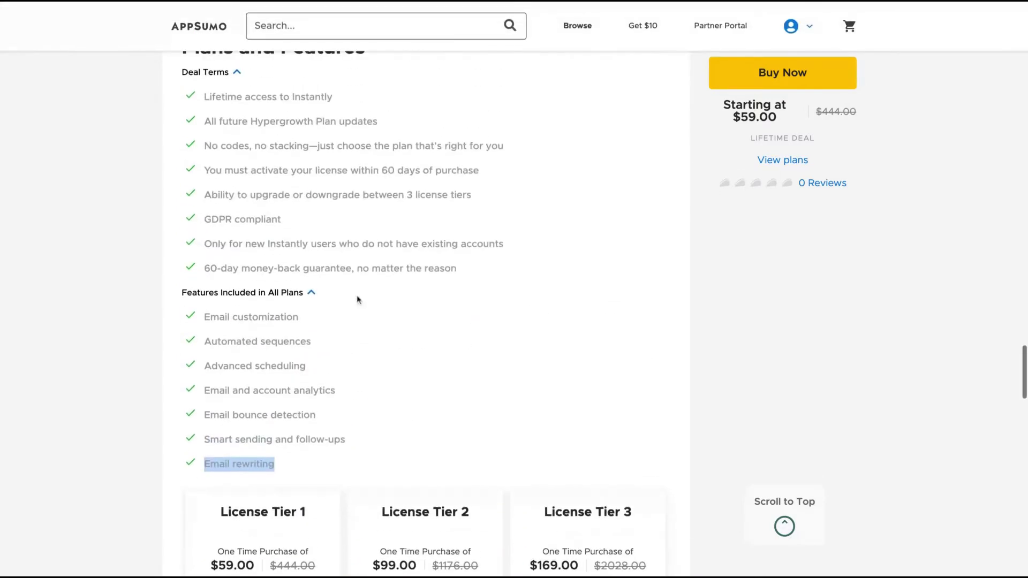
scroll(328, 371, "down", 7)
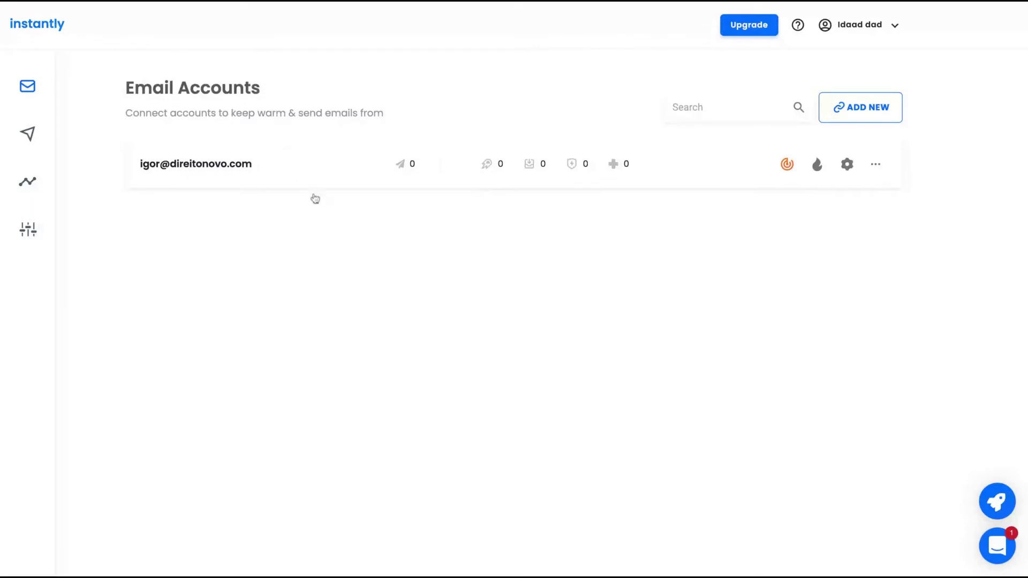
left_click(27, 85)
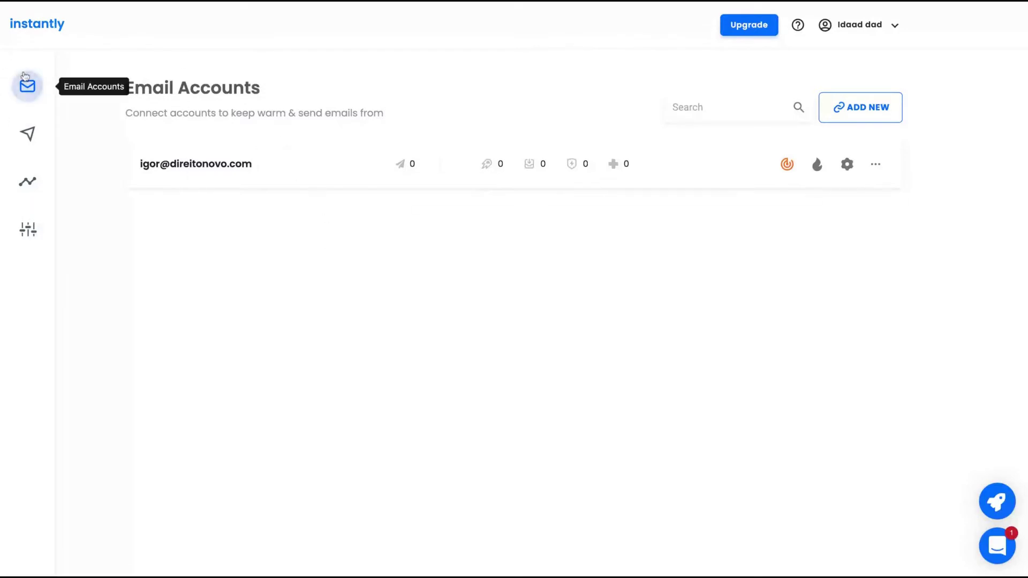
left_click(865, 113)
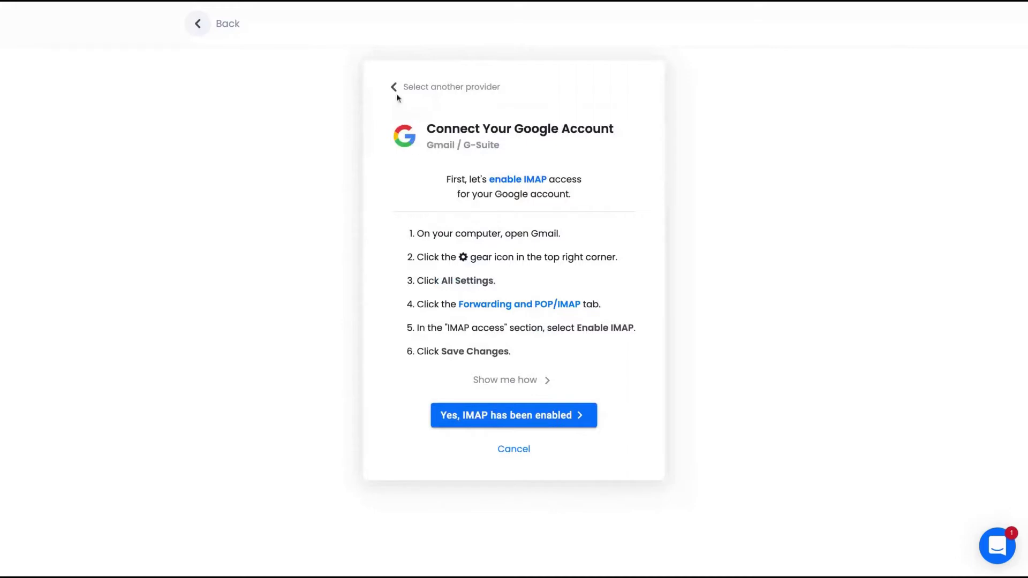
left_click(394, 86)
left_click(476, 283)
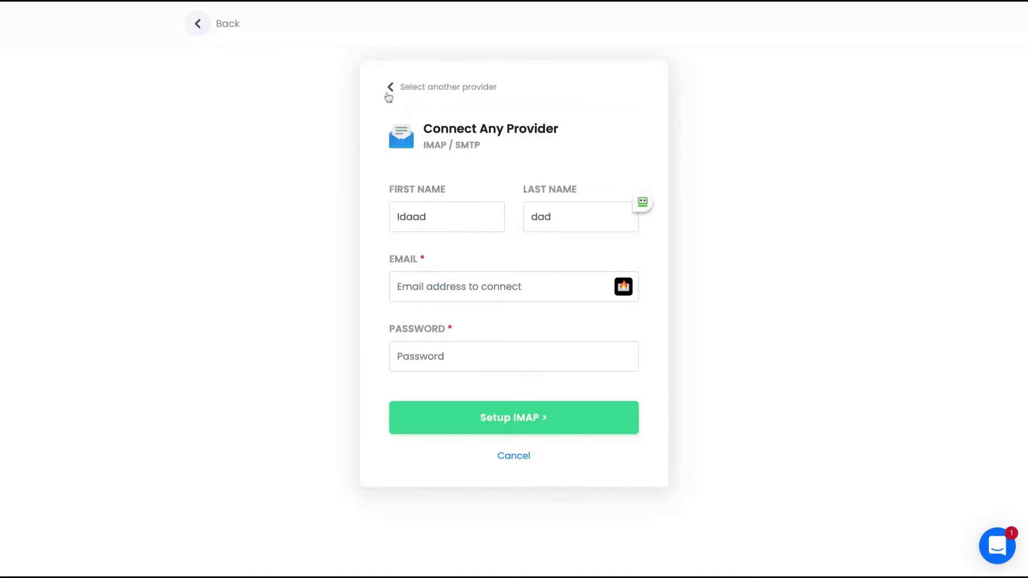
left_click(389, 96)
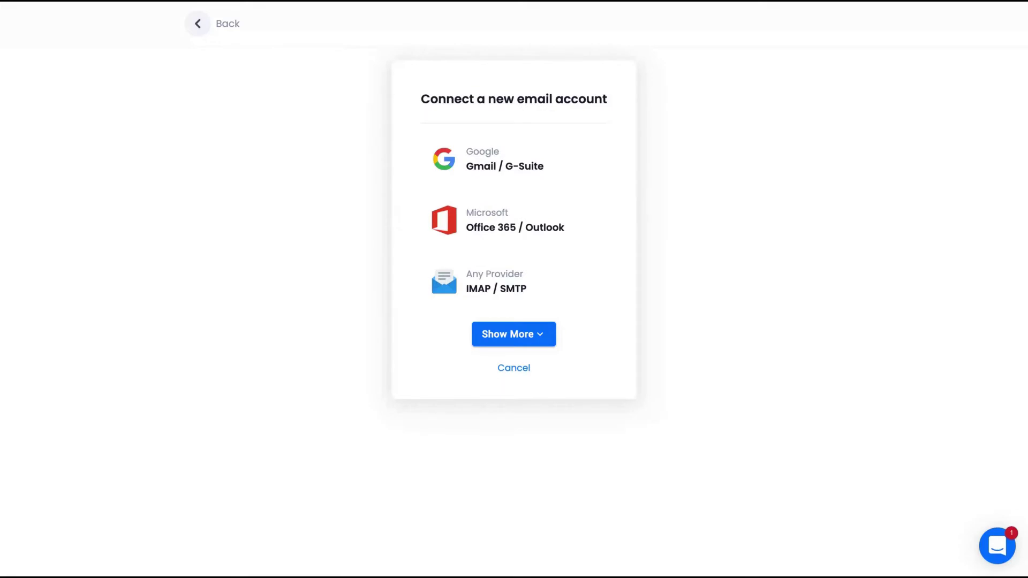
left_click(186, 24)
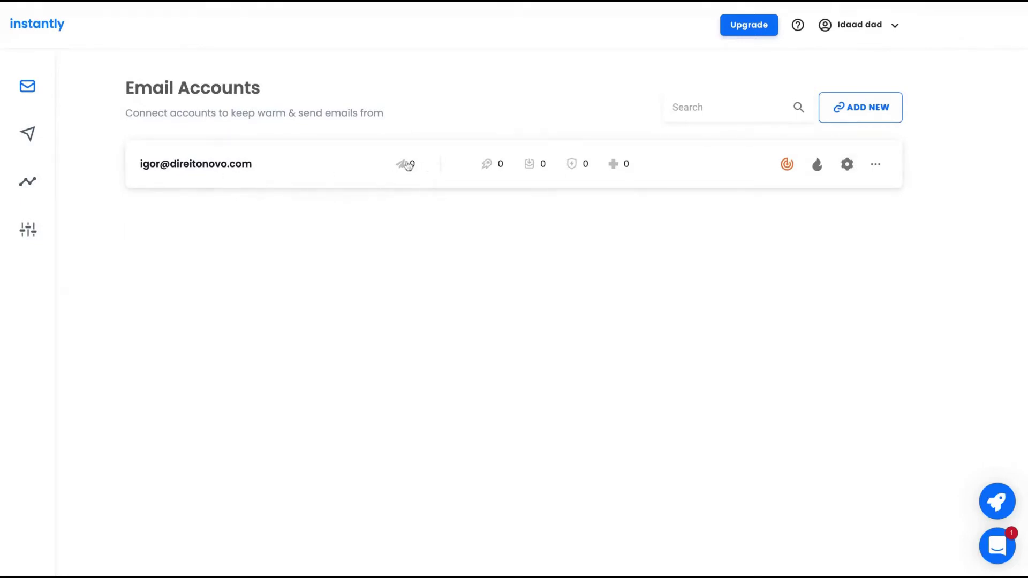
mouse_move(406, 166)
mouse_move(488, 165)
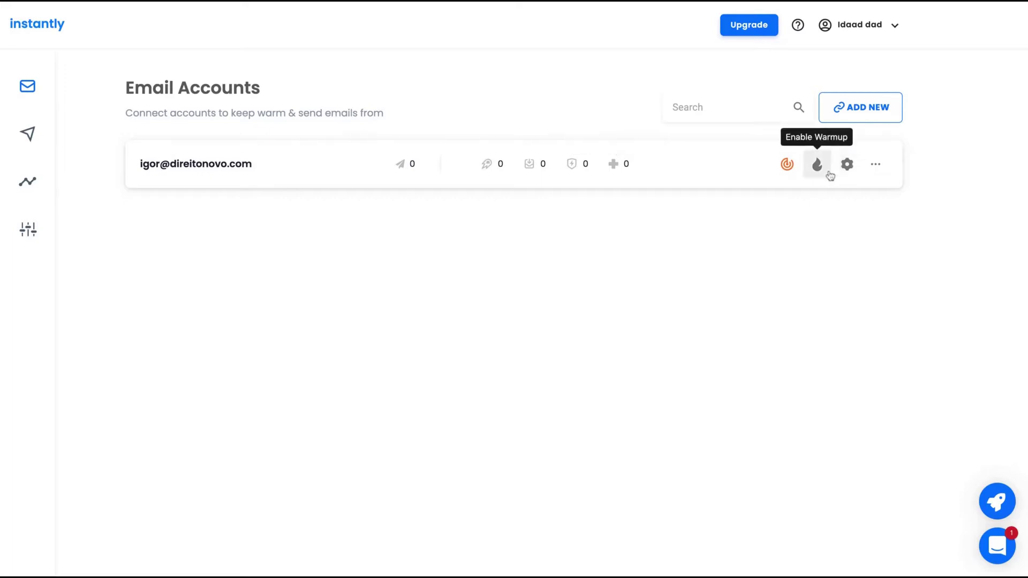
Enable a custom tracking domain for the account, select CNAME value prox.itrackly.com, then view its Warmup panel.
left_click(793, 166)
scroll(661, 317, "down", 1)
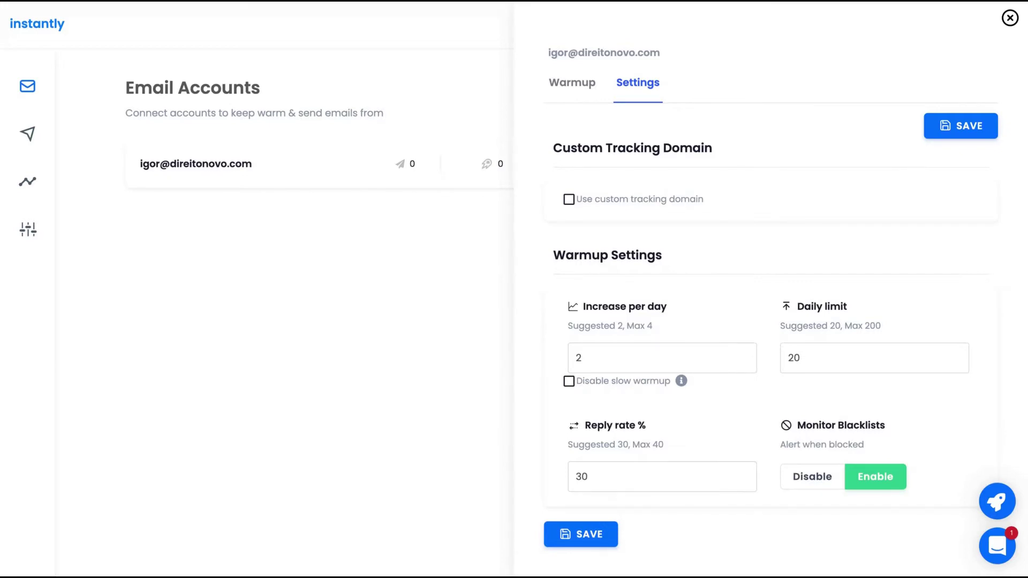
left_click(569, 199)
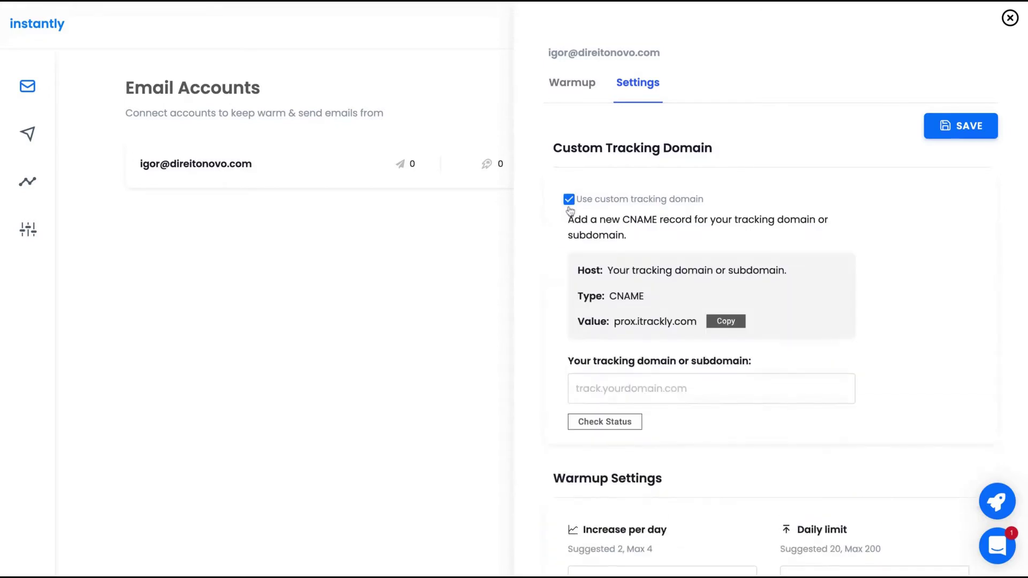
double_click(696, 325)
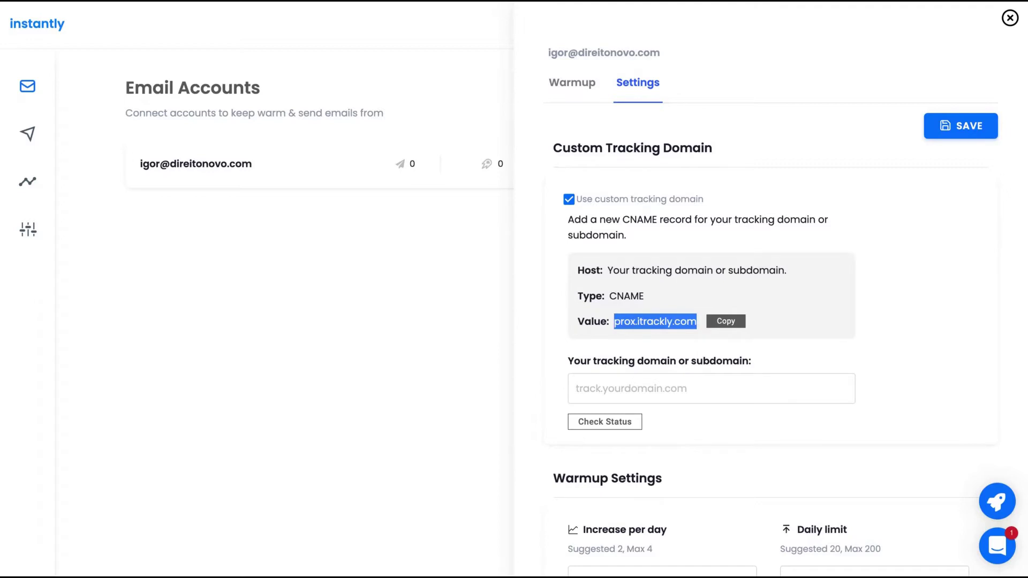
left_click(572, 98)
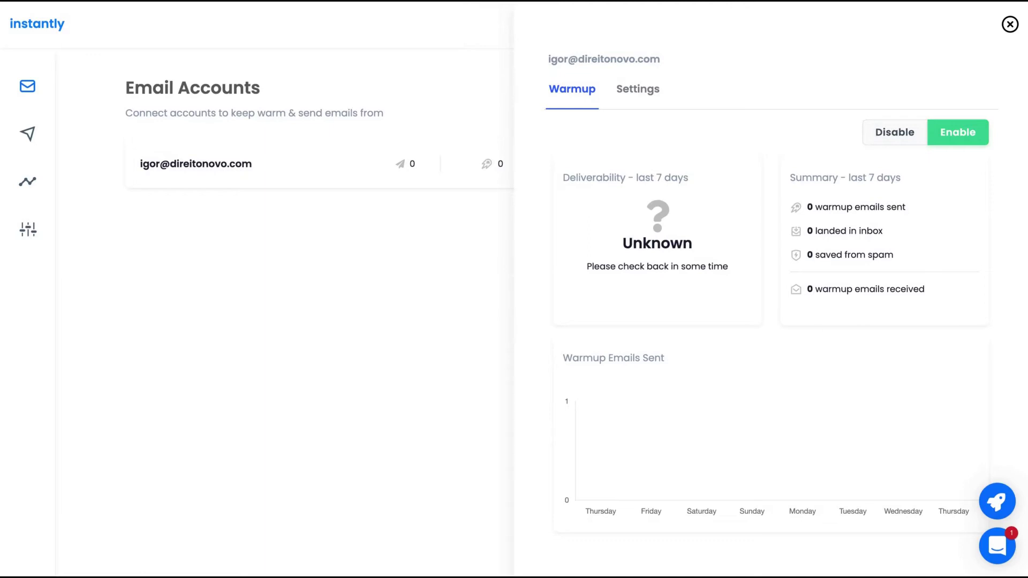
Turn off warmup for the email account and close its settings panel.
left_click(895, 132)
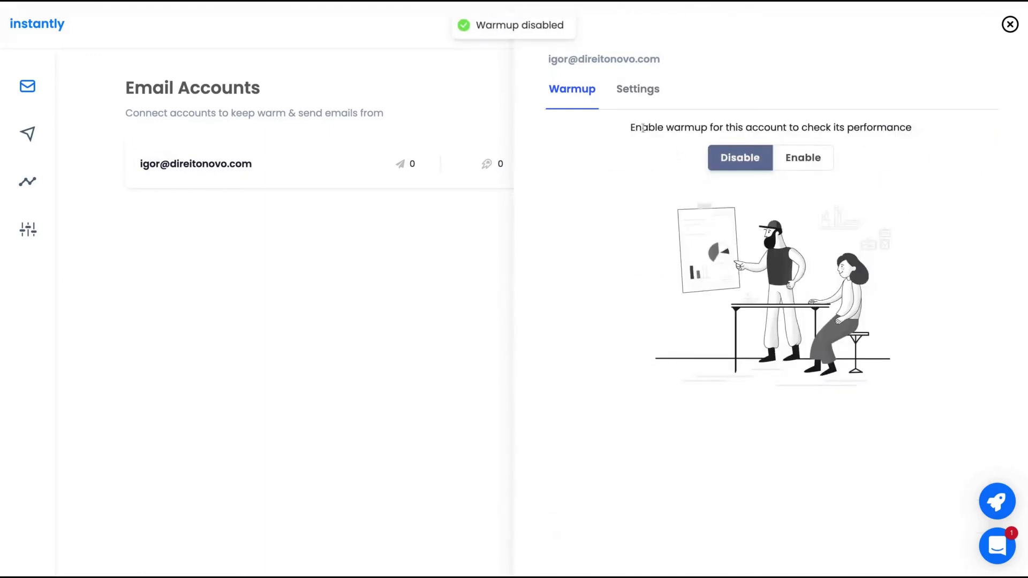
left_click(643, 91)
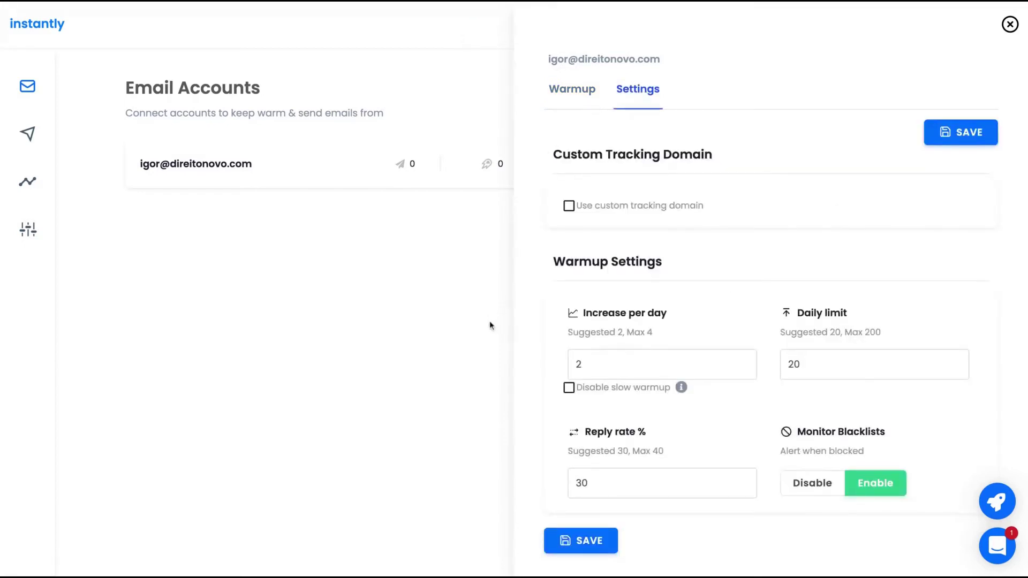
scroll(678, 345, "down", 1)
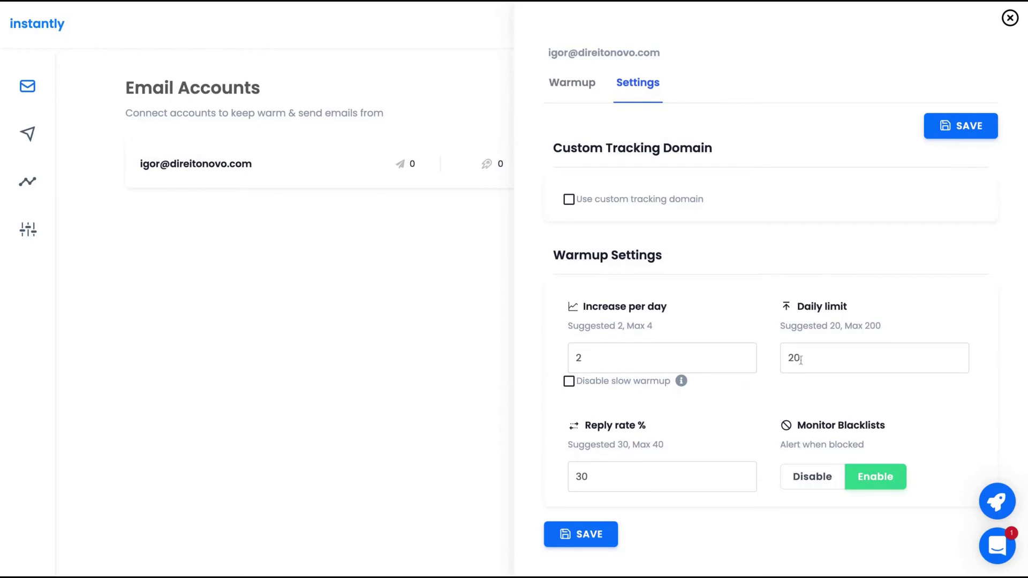
left_click(441, 348)
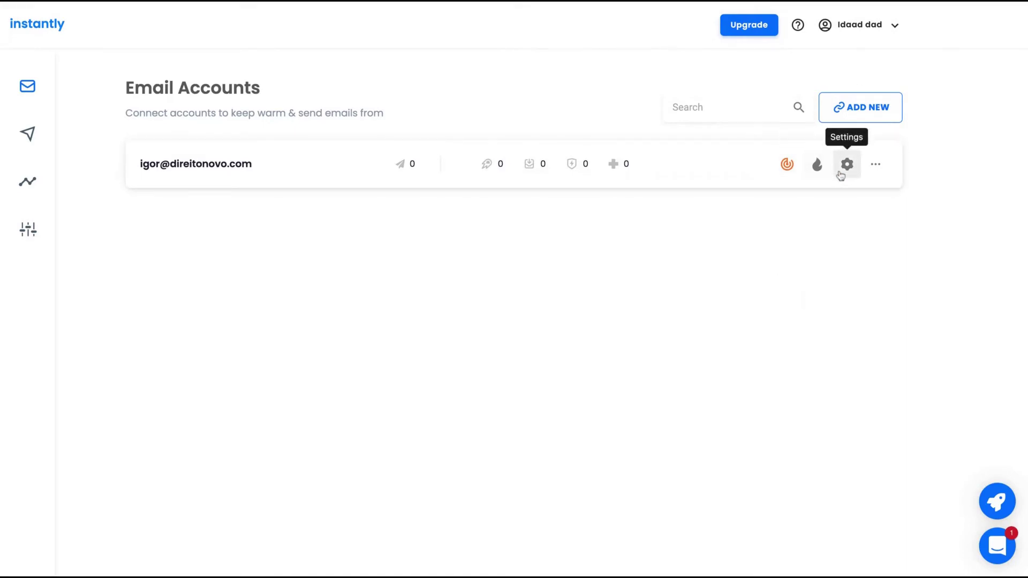
Check the account's Warmup Analytics, then go to the Analytics overview.
left_click(876, 164)
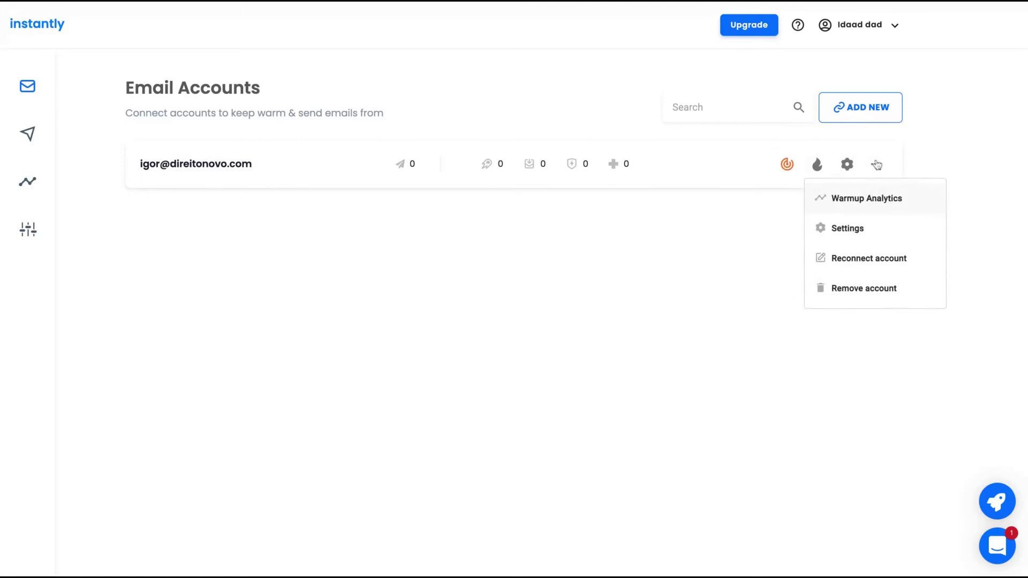
left_click(866, 199)
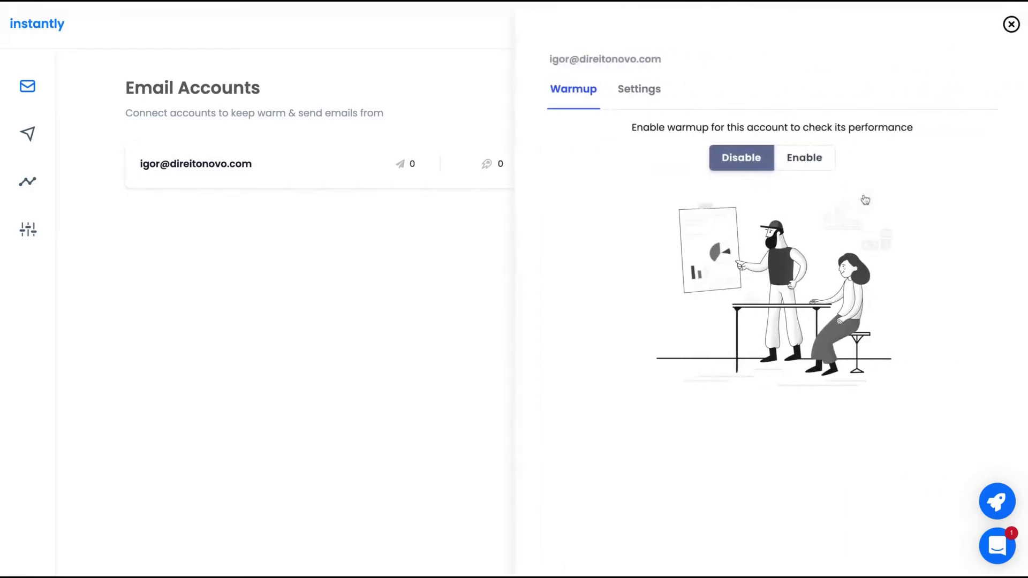
left_click(395, 183)
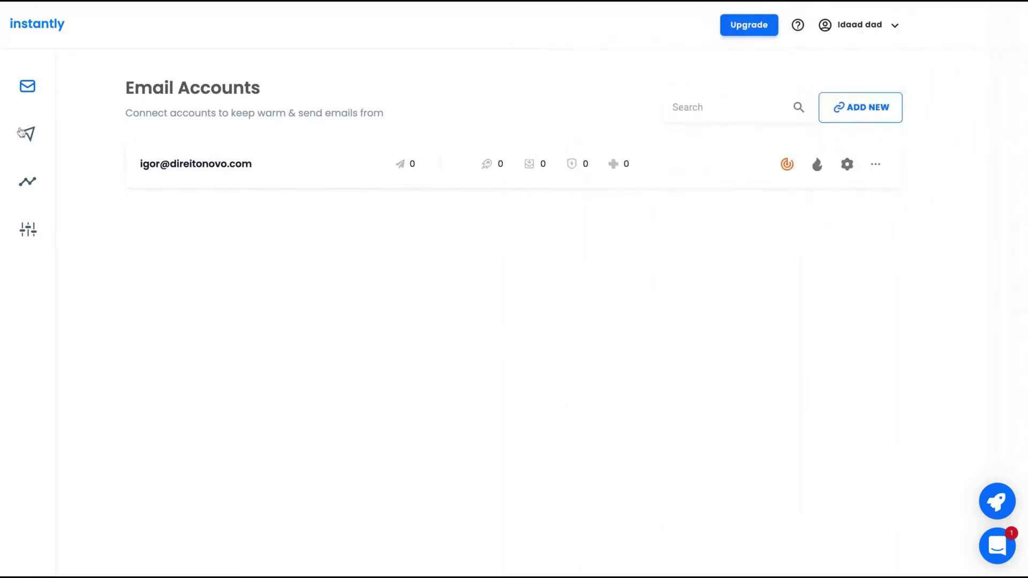
left_click(28, 202)
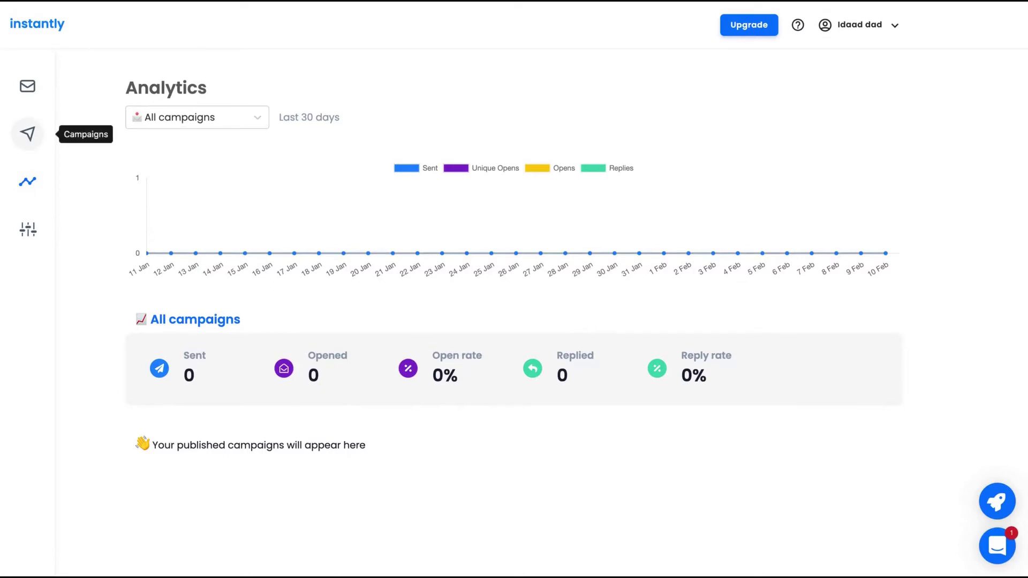
Go to the Campaigns list using the paper-plane icon in the sidebar.
left_click(27, 134)
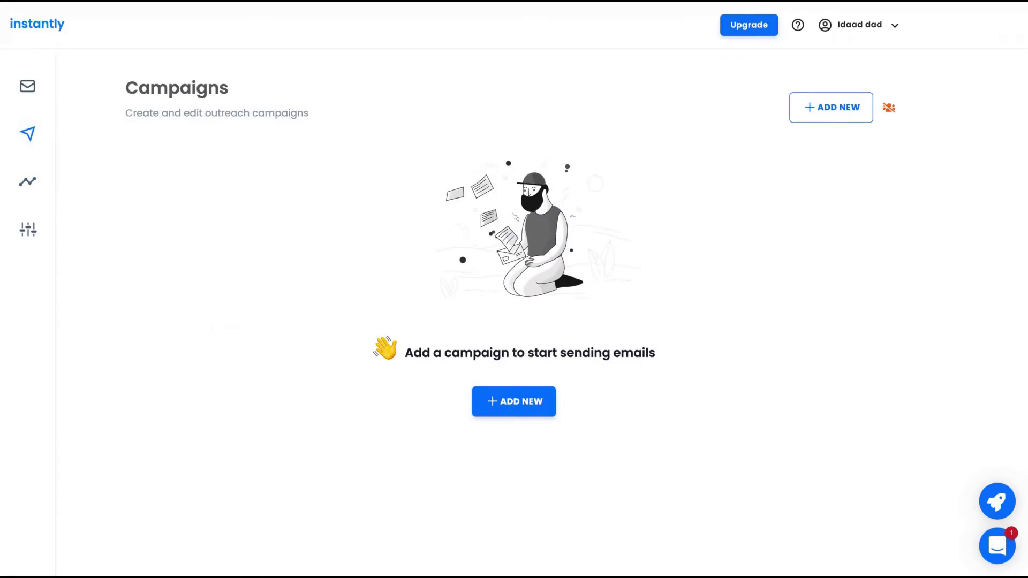
Add a new campaign, keeping the default name 'My Campaign'.
left_click(515, 407)
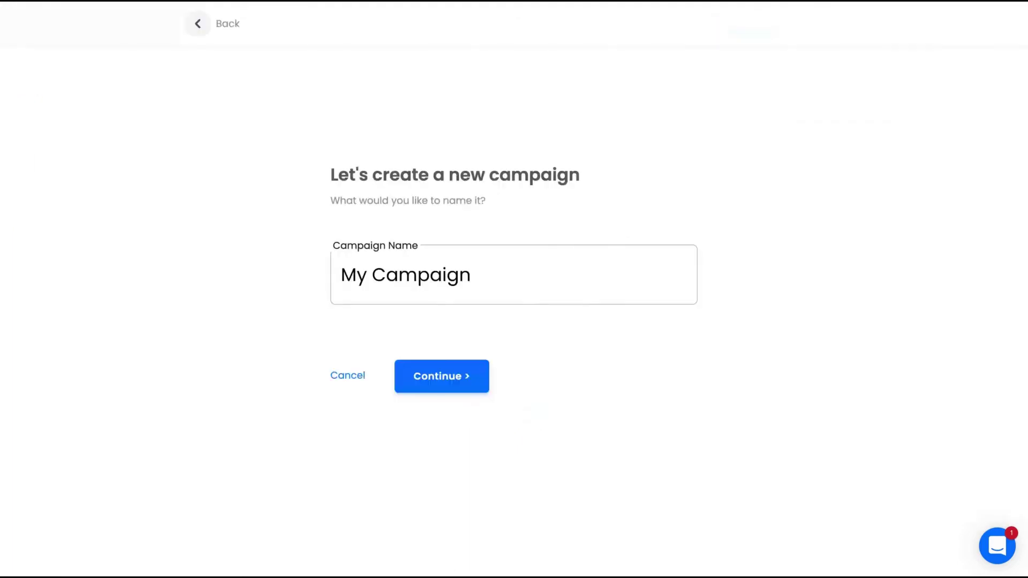
left_click(466, 390)
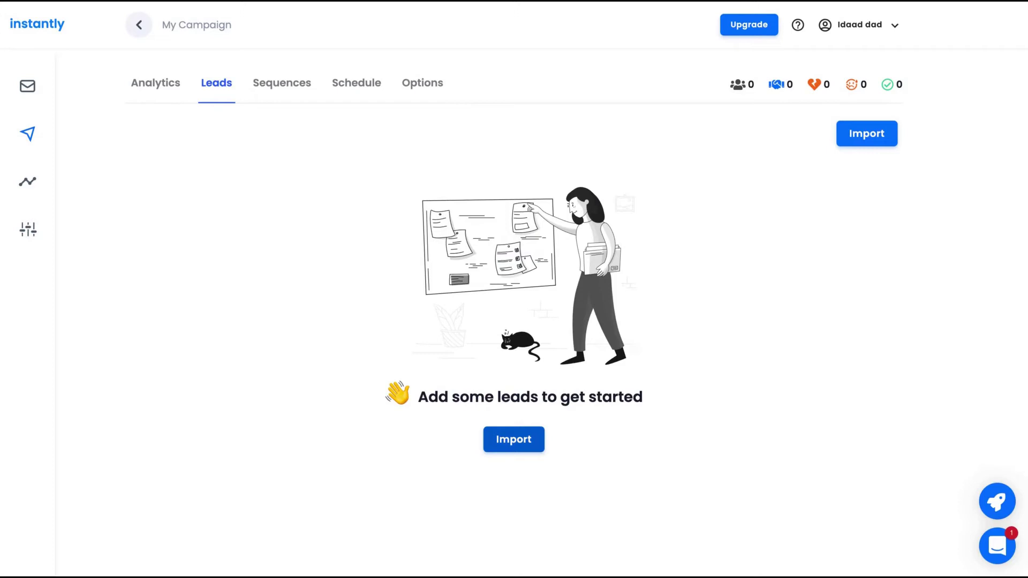
Start a lead import on the Leads tab and try the Upload CSV option.
left_click(513, 440)
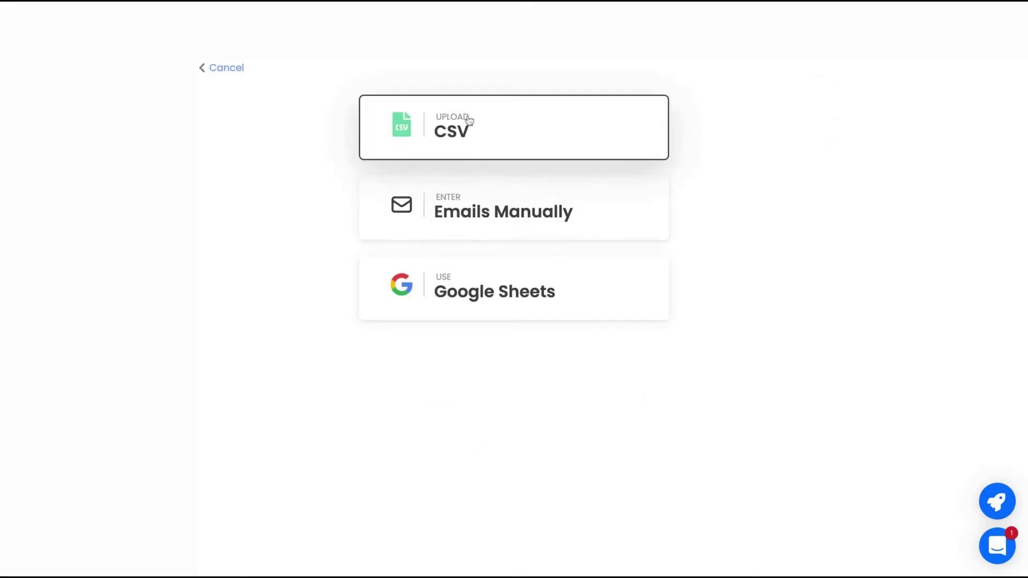
left_click(469, 120)
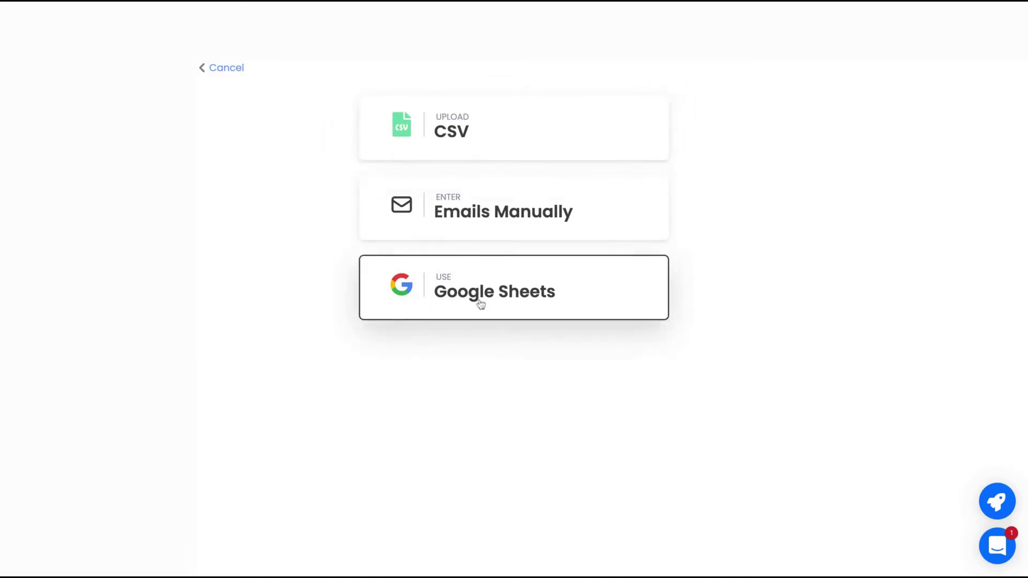
Choose manual email entry and paste the sample name-and-email line three times into the box.
left_click(480, 206)
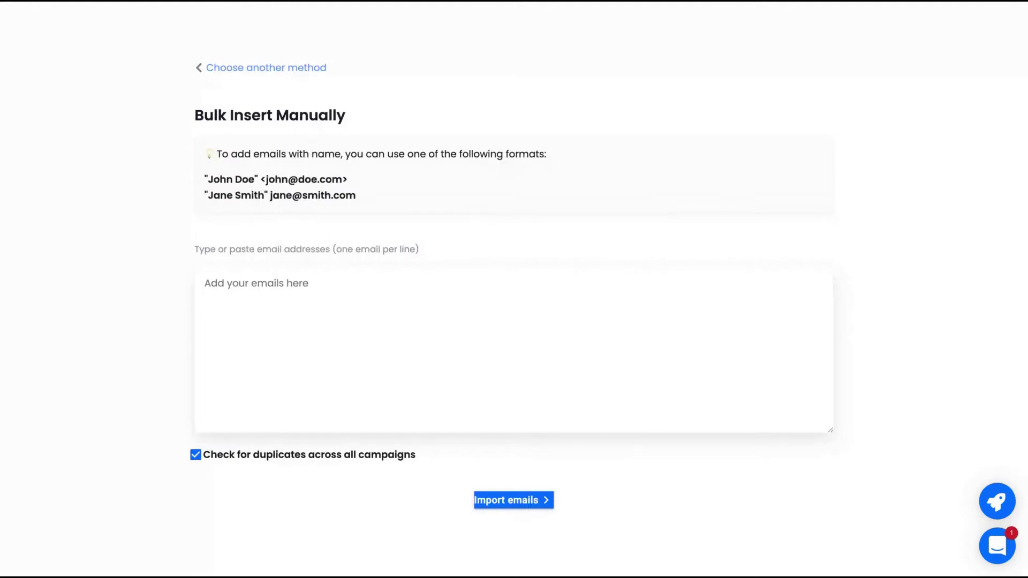
left_click_drag(348, 180, 208, 180)
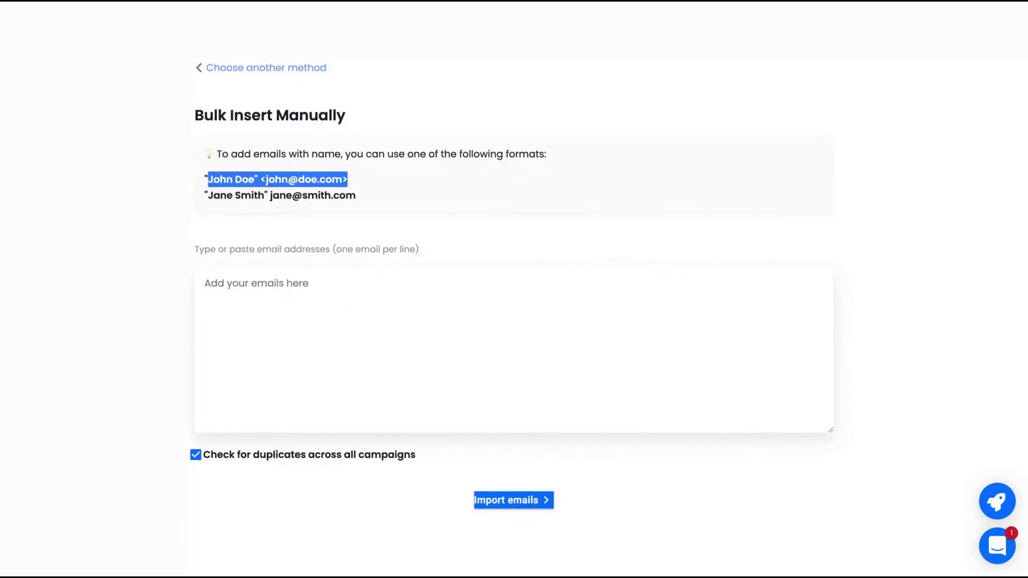
key("ctrl+c")
left_click(404, 278)
key("ctrl+v")
key("Return")
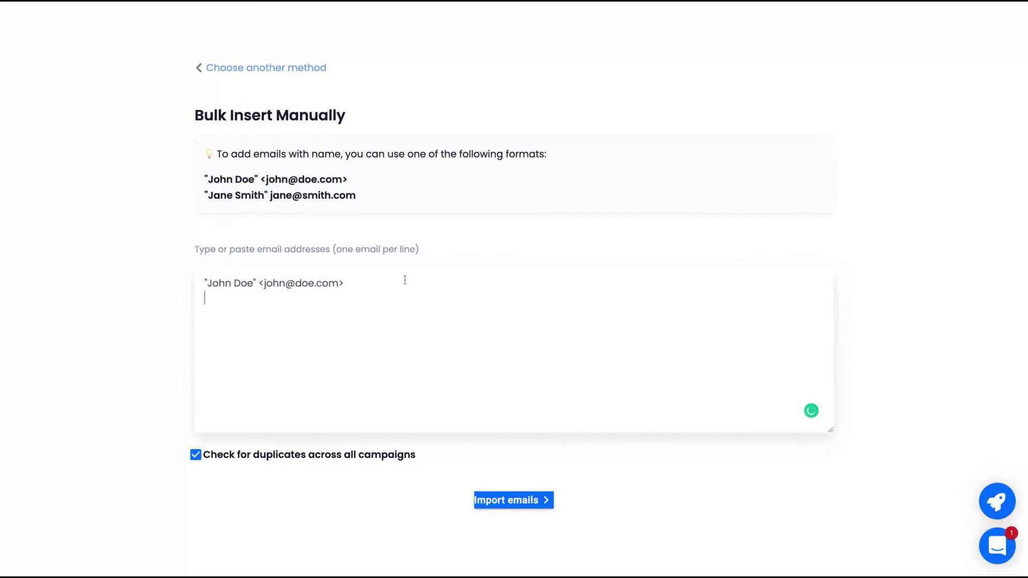
key("ctrl+v")
key("Return")
key("ctrl+v")
key("Return")
key("ctrl+v")
key("ctrl+v")
left_click_drag(465, 315, 349, 327)
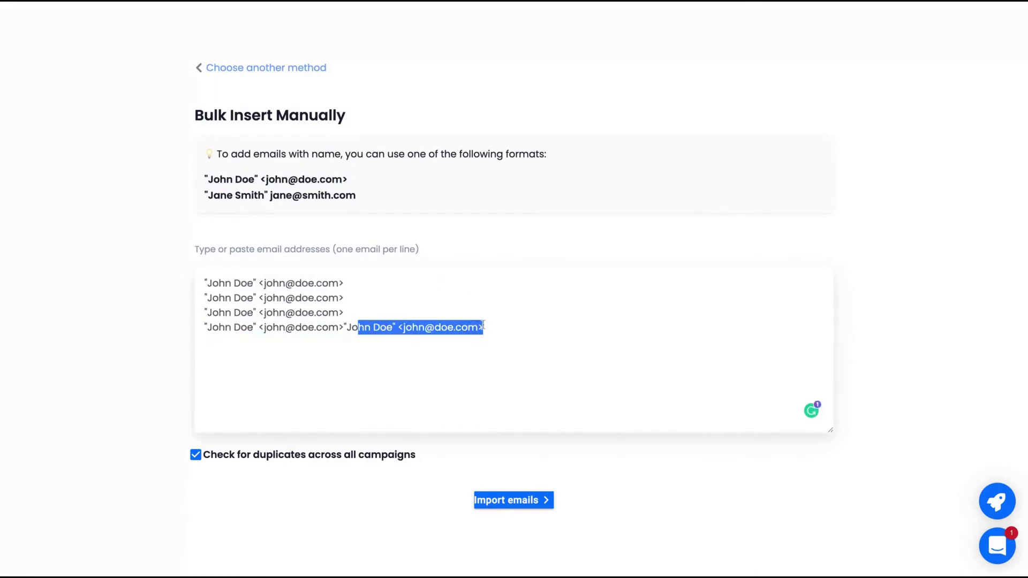
key("BackSpace")
Replace the sample lines with the leads' names and e-mail addresses, then import the three leads.
left_click_drag(249, 295, 206, 297)
left_click(349, 298)
key("shift+Left")
key("shift+Left")
key("shift+Left")
key("shift+Left")
key("shift+Left")
key("shift+Left")
key("shift+Left")
key("shift+Left")
key("shift+Left")
key("shift+Left")
key("shift+Left")
key("shift+Left")
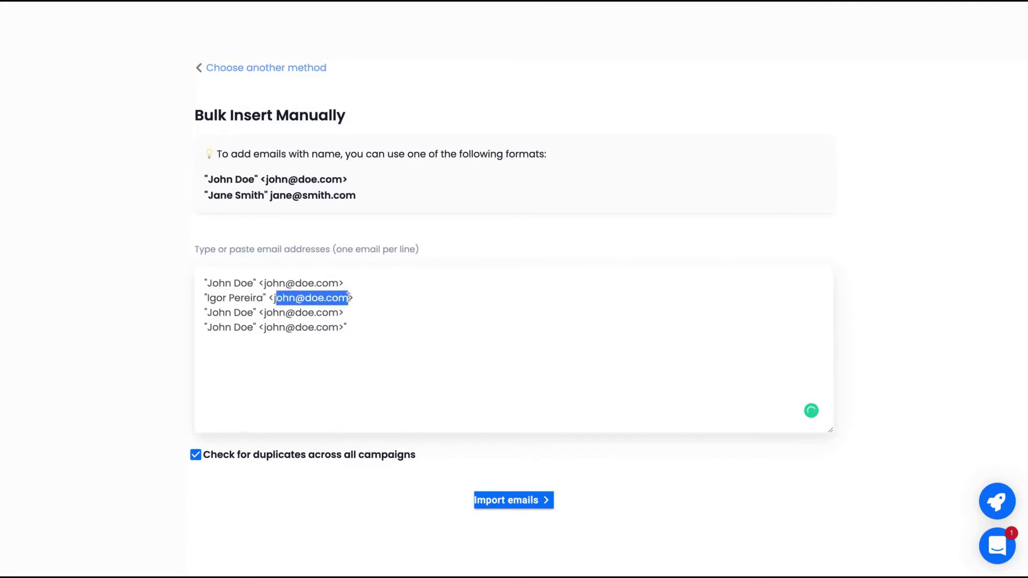
left_click_drag(255, 312, 207, 313)
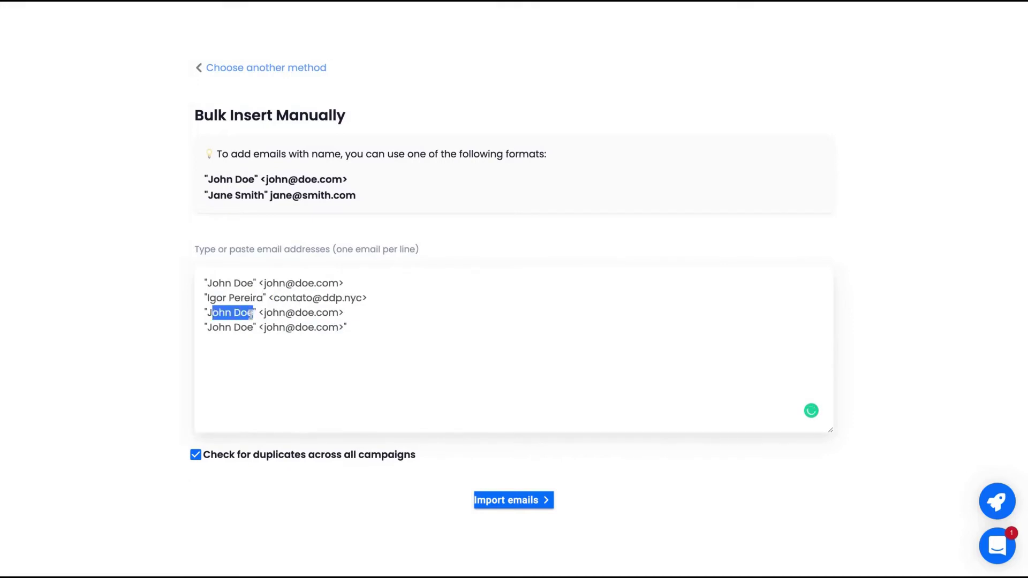
type("Igor")
left_click(309, 313)
key("shift+Left")
key("shift+Left")
key("shift+Left")
key("shift+Left")
key("shift+Left")
key("shift+Left")
key("shift+Left")
key("shift+Left")
key("shift+Left")
key("shift+Left")
key("shift+Left")
key("shift+Left")
left_click_drag(313, 313, 408, 348)
key("BackSpace")
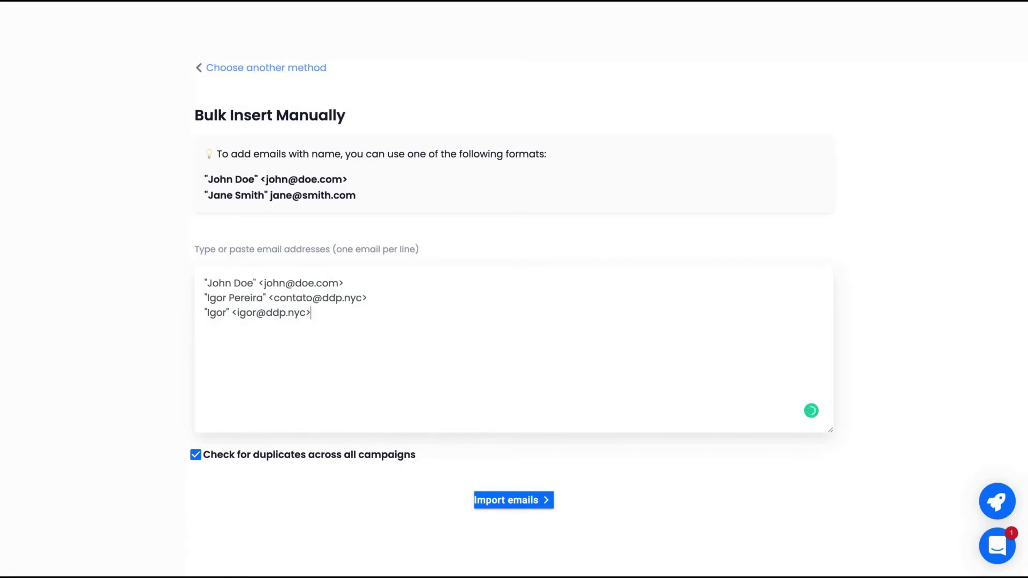
left_click(518, 500)
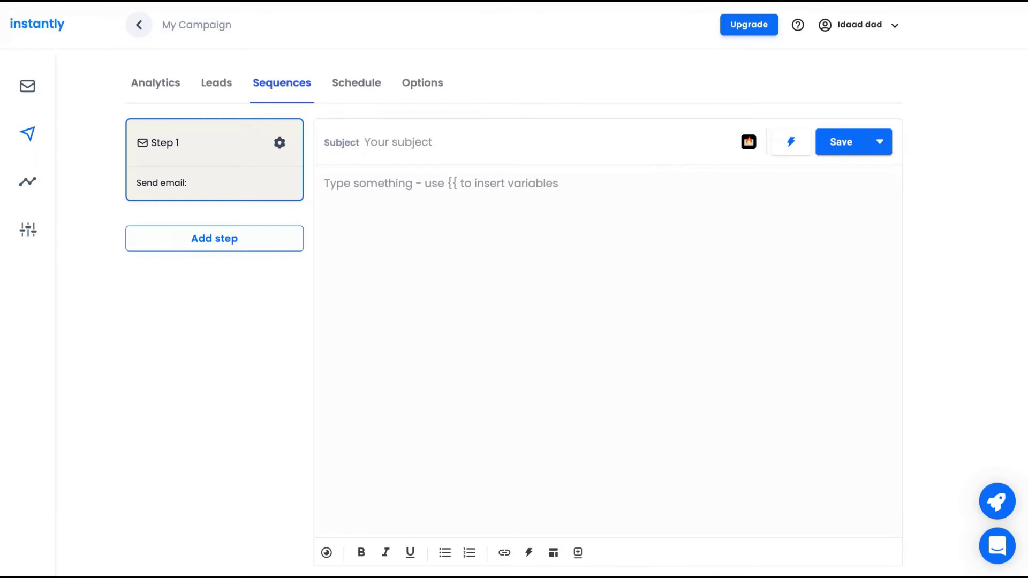
Enter subject 'My Campaign' and body 'Hi,' followed by an italic, underlined 'Hello' line.
type("My Campaign")
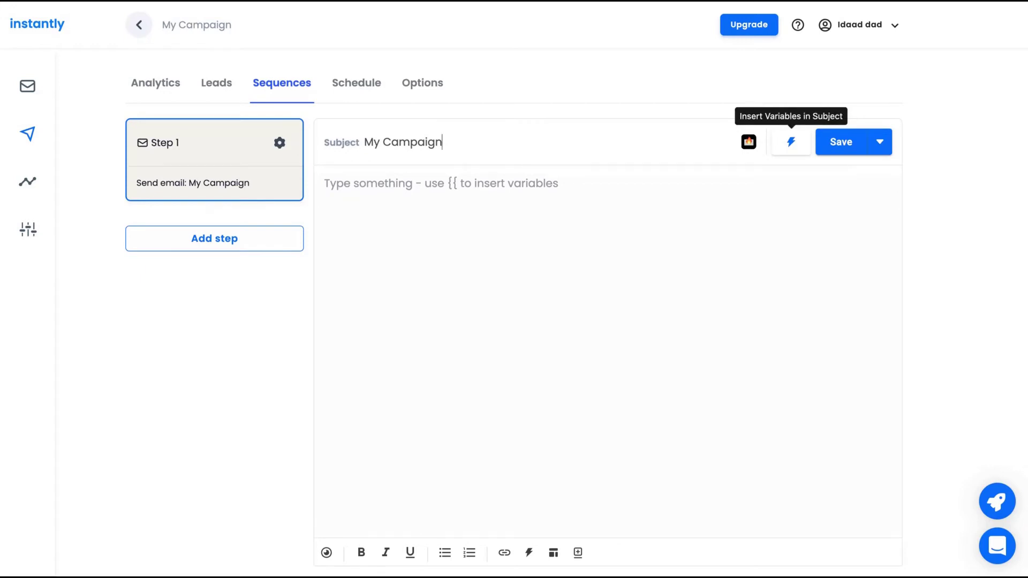
left_click(881, 144)
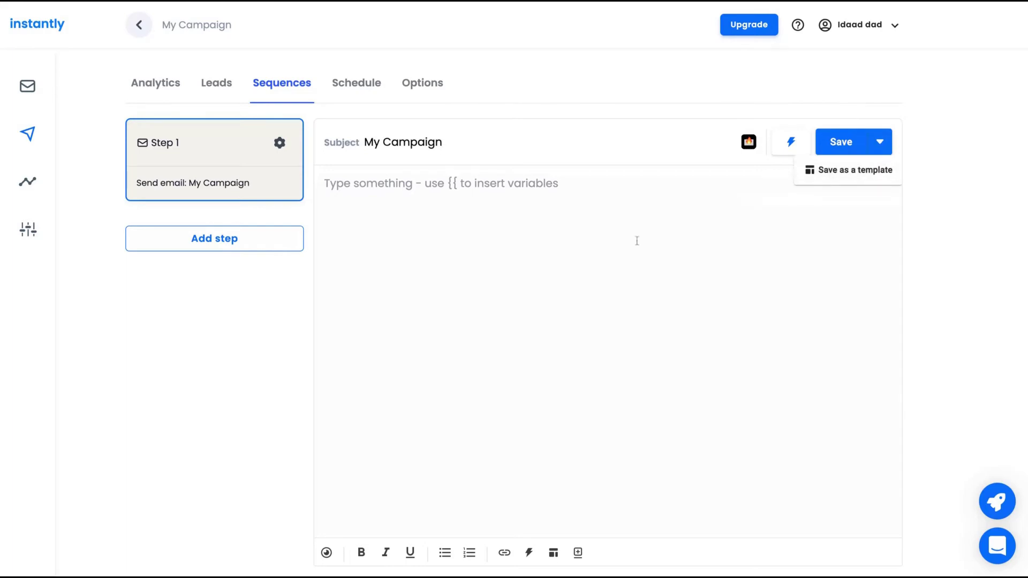
left_click(527, 230)
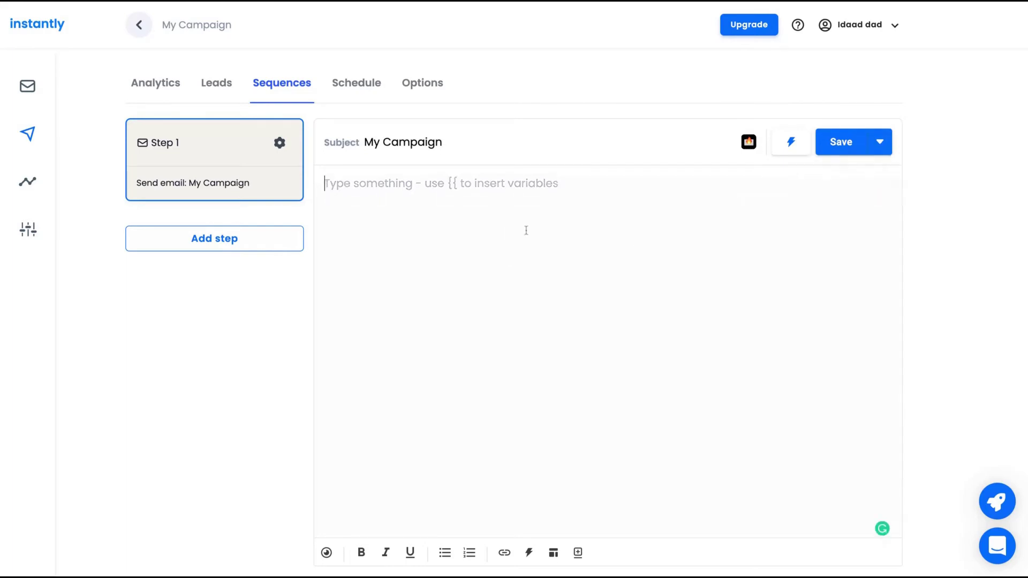
type("Hi,")
key("Return")
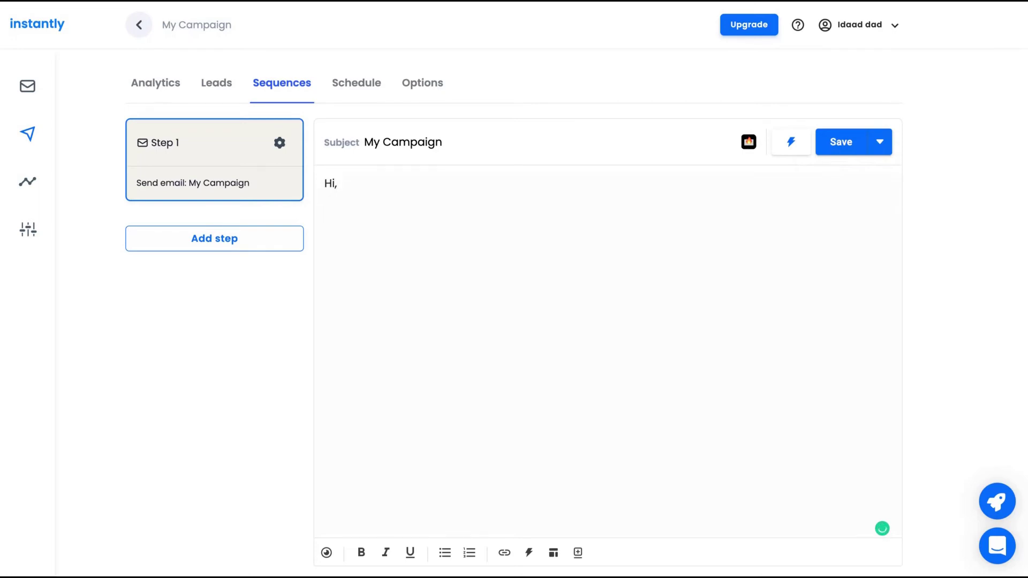
type("Hello")
key("shift+Left")
key("shift+Left")
key("shift+Left")
key("shift+Left")
key("shift+Left")
left_click(382, 555)
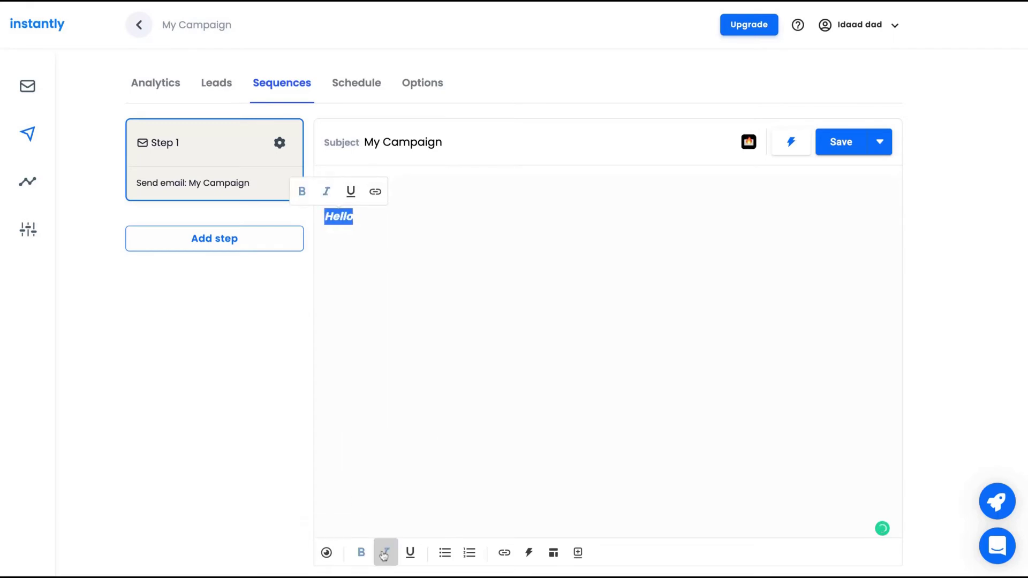
left_click(410, 552)
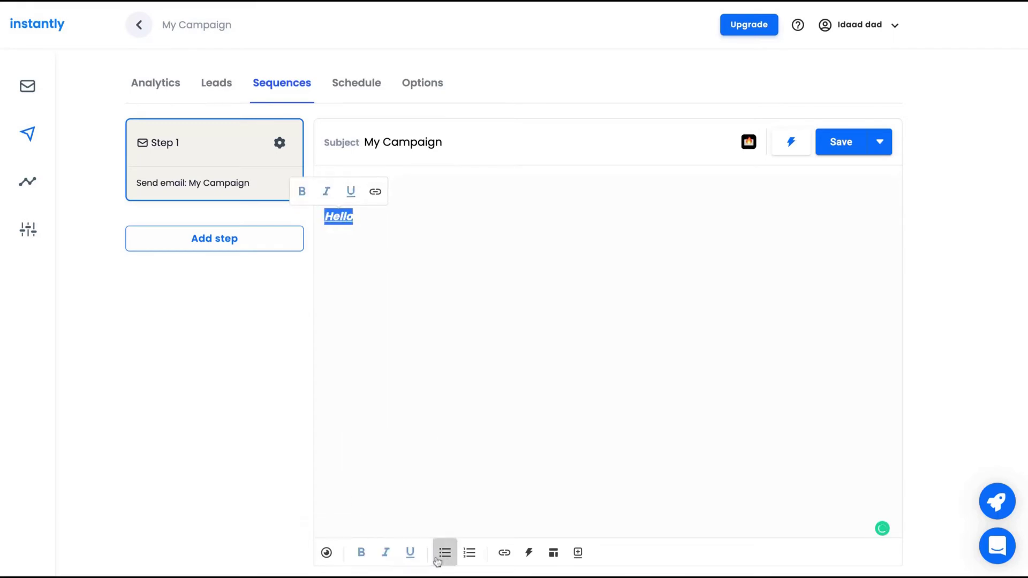
Preview the lead gen agency, Google Ads agency and ecom store templates in the Templates gallery.
left_click(557, 555)
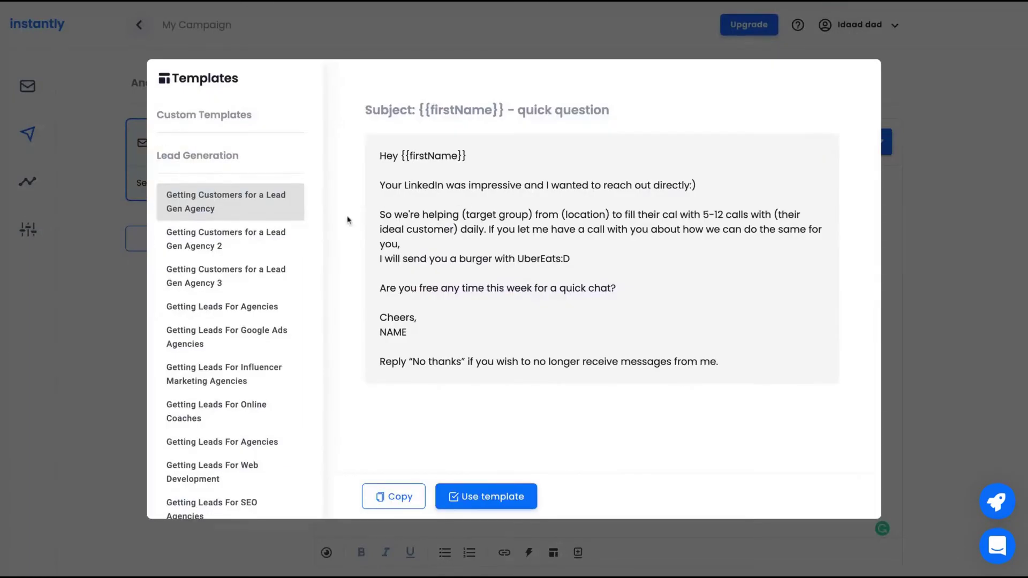
left_click(269, 239)
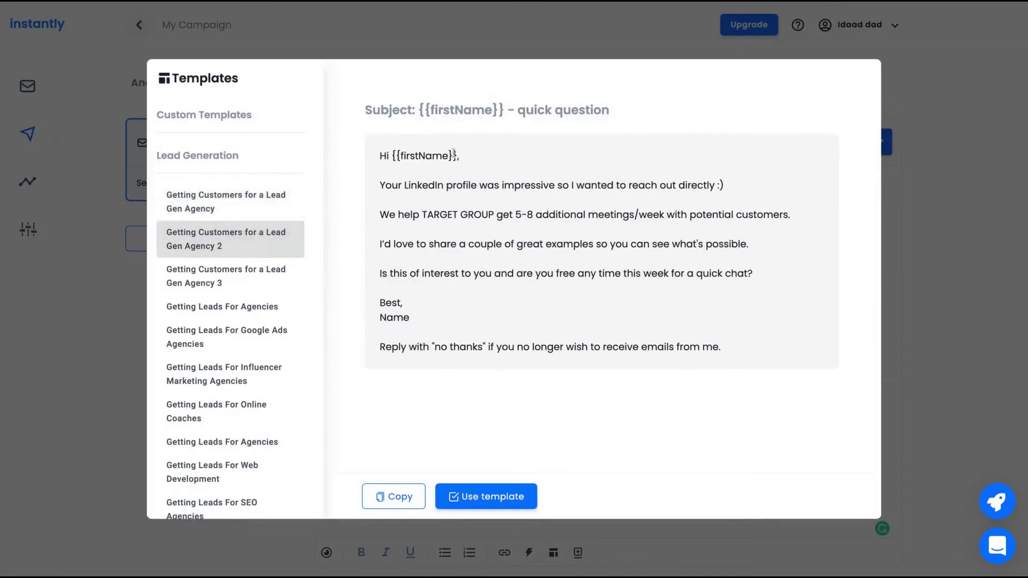
left_click_drag(456, 155, 410, 317)
left_click(230, 276)
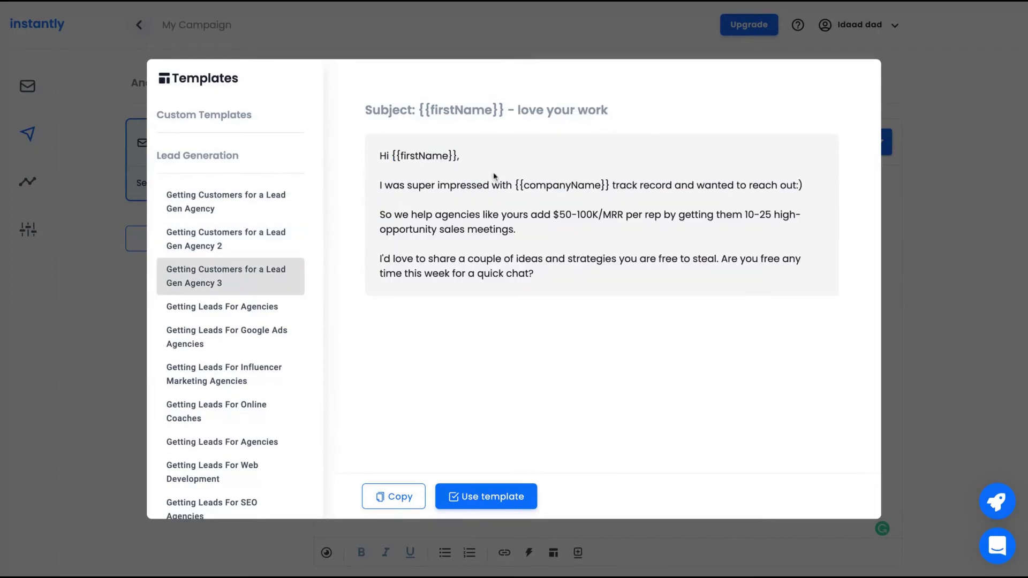
left_click(234, 332)
scroll(233, 342, "down", 7)
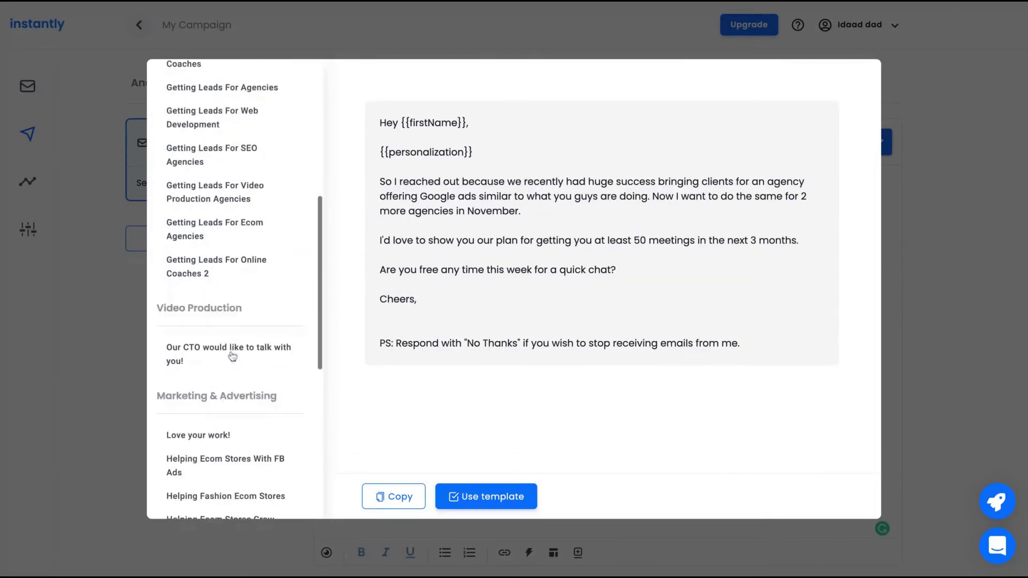
left_click(224, 242)
scroll(224, 247, "down", 3)
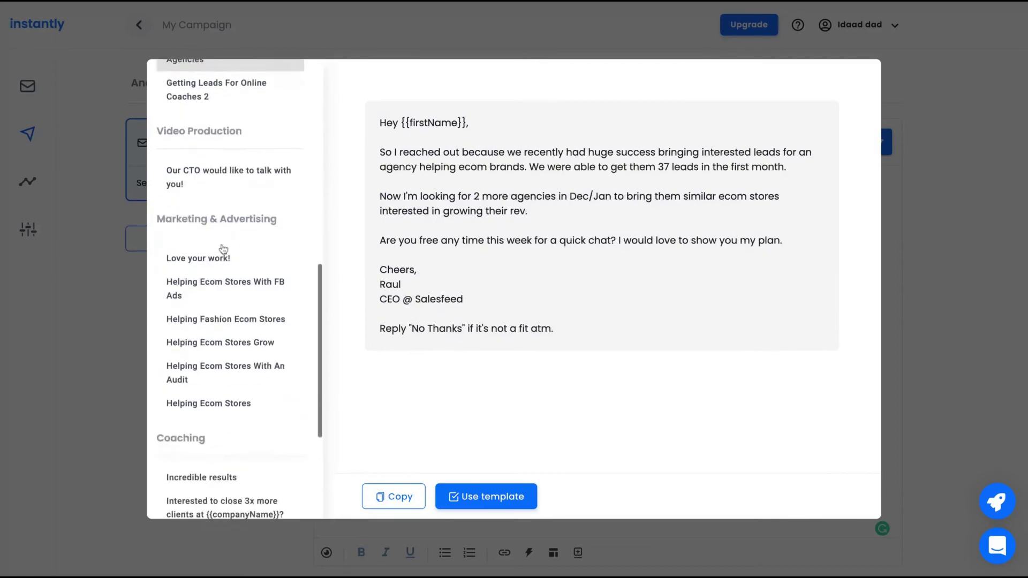
left_click(203, 299)
scroll(205, 289, "down", 2)
left_click(206, 281)
scroll(207, 283, "down", 2)
Preview the coaching and web development templates, then close the gallery without using one.
left_click(202, 328)
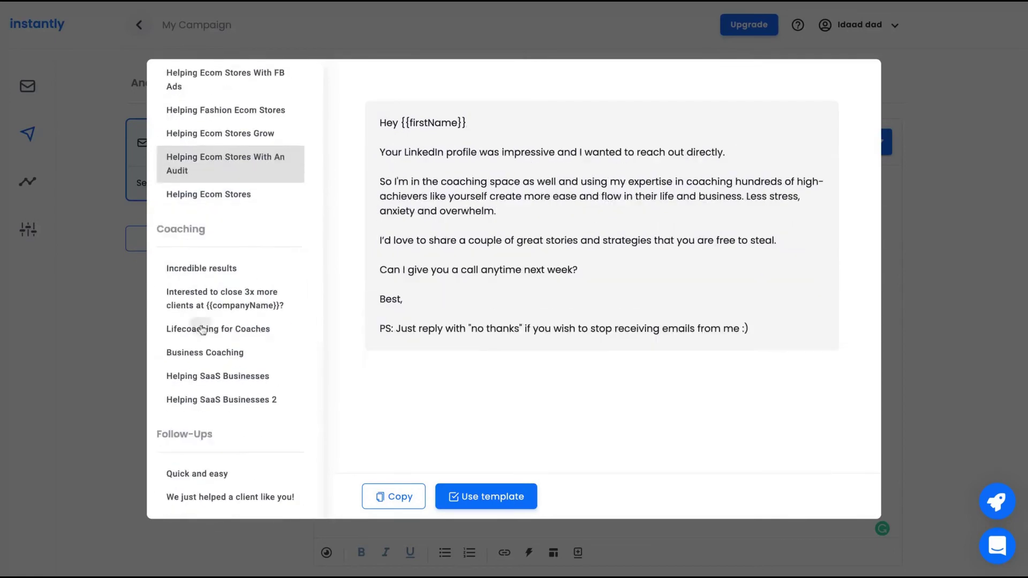
left_click(203, 270)
left_click(203, 296)
scroll(204, 298, "up", 10)
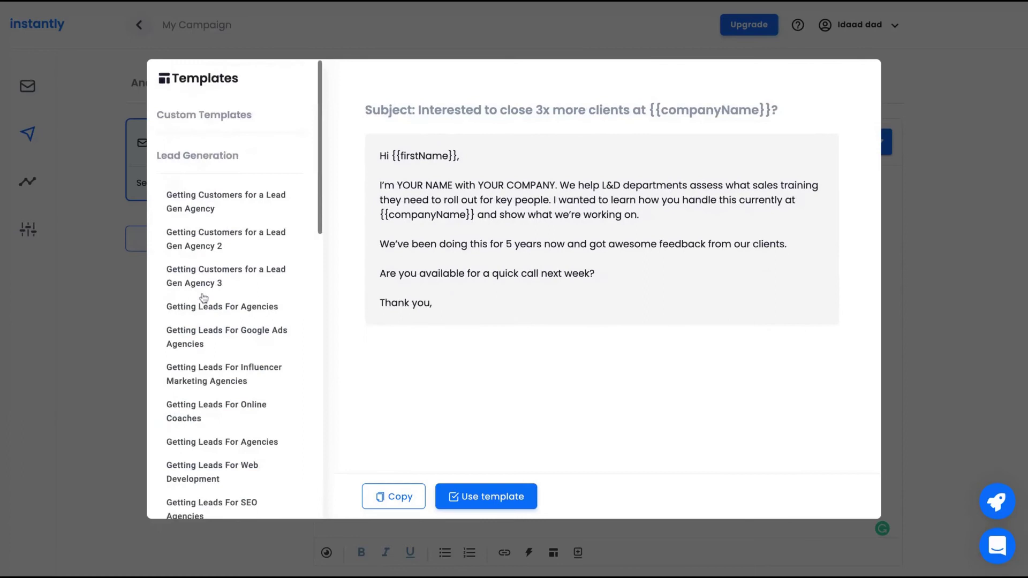
left_click(203, 239)
left_click(204, 276)
left_click(210, 470)
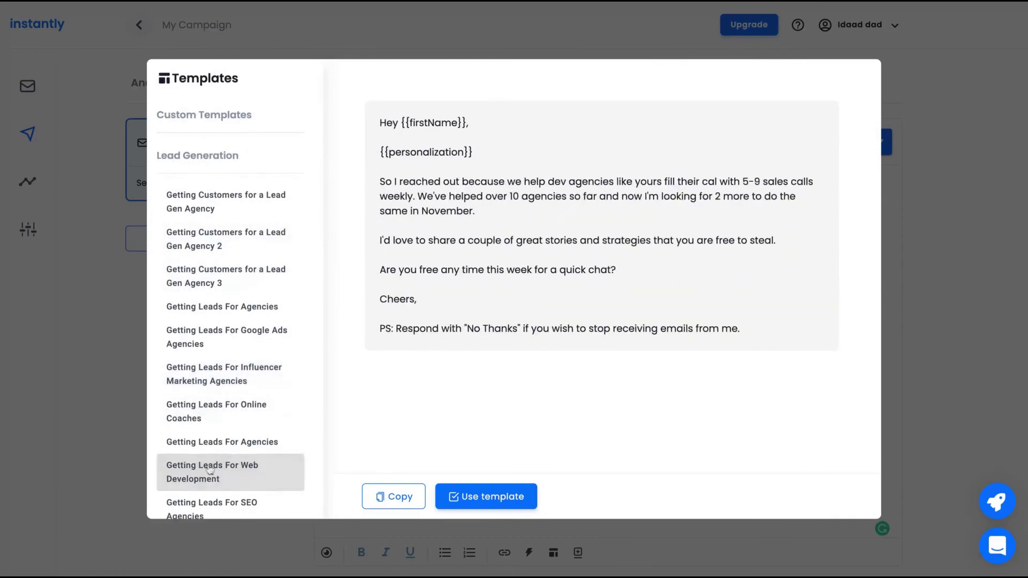
triple_click(159, 115)
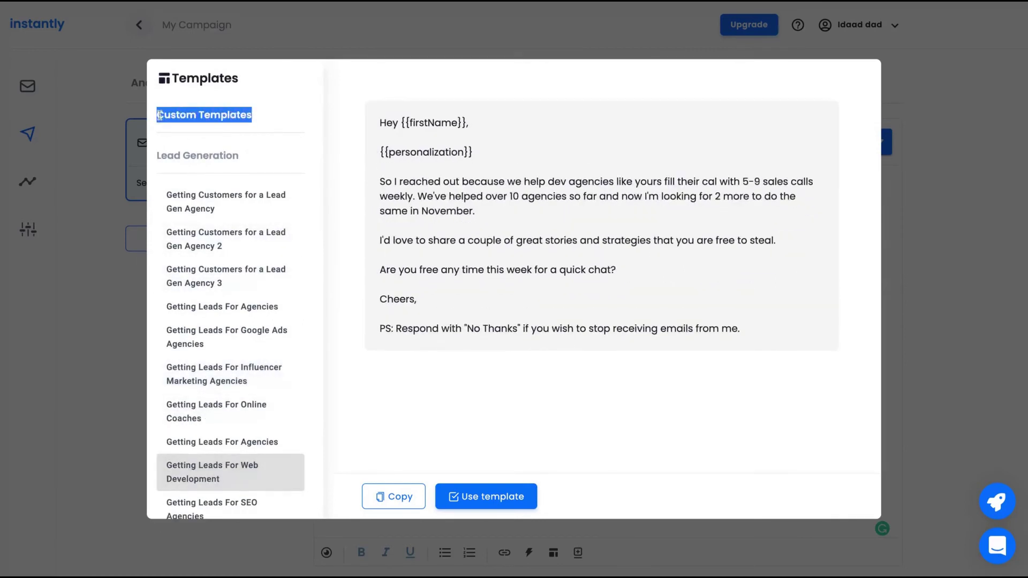
left_click(959, 140)
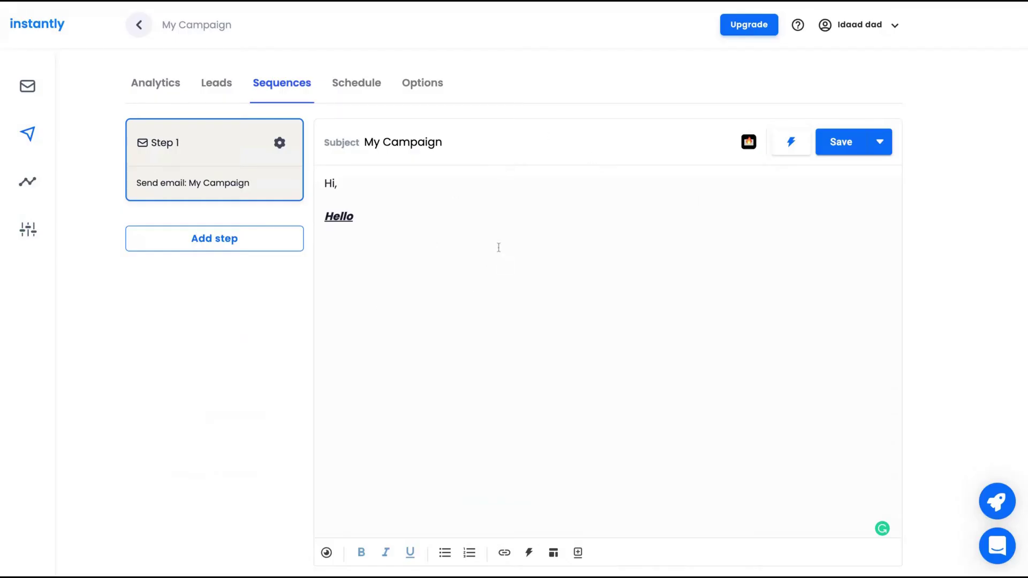
left_click(879, 142)
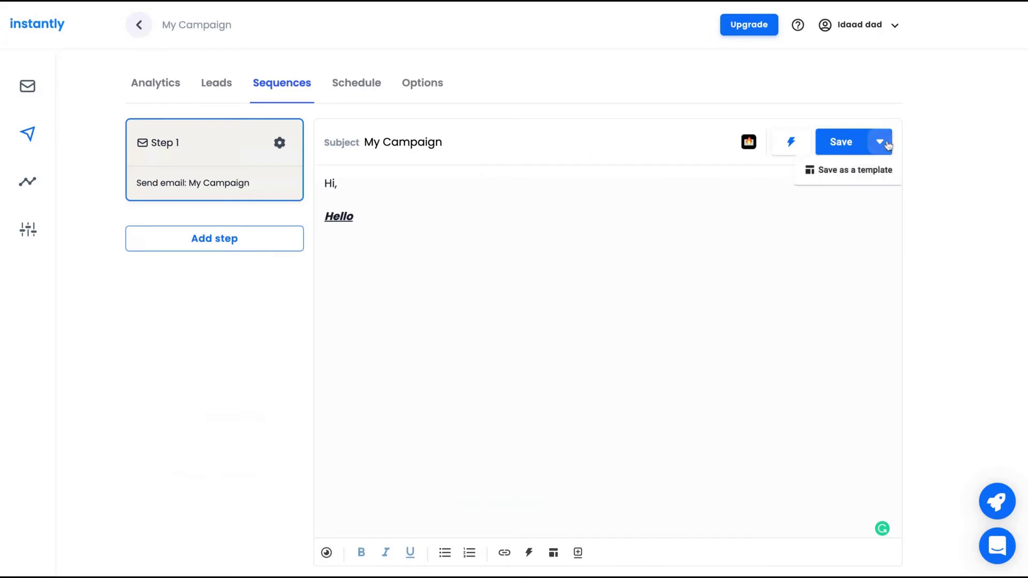
left_click(411, 230)
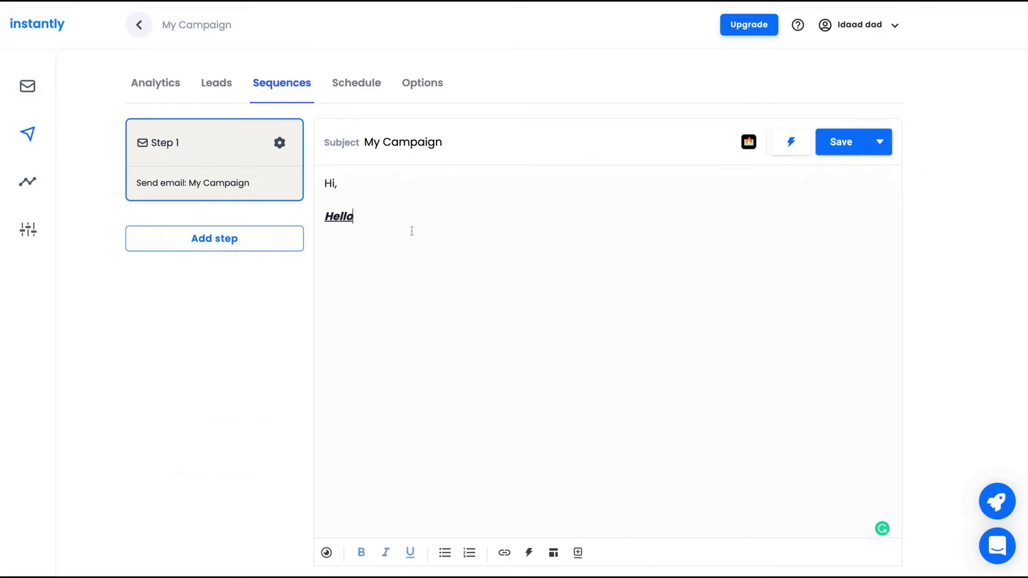
left_click(325, 555)
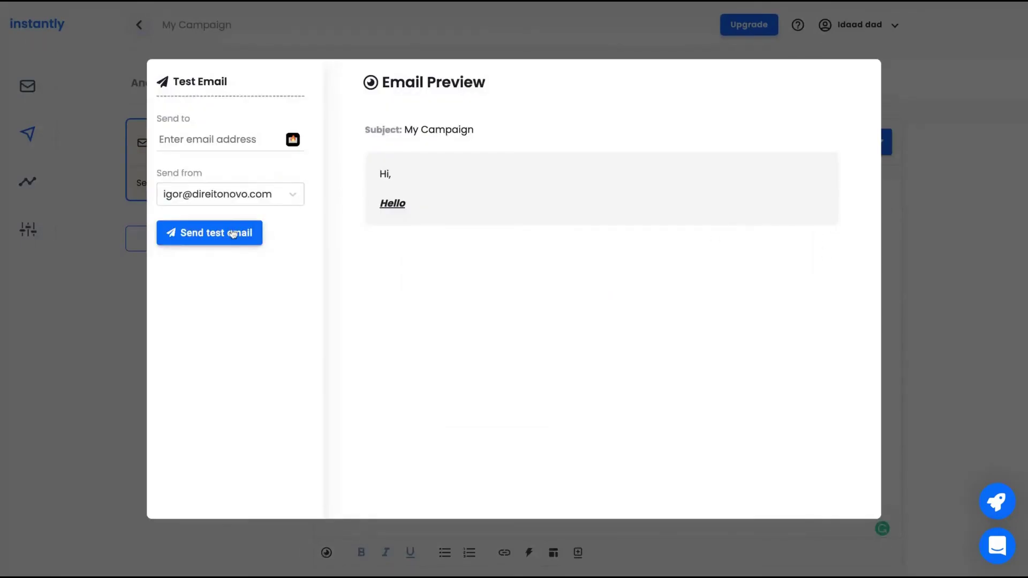
left_click(967, 203)
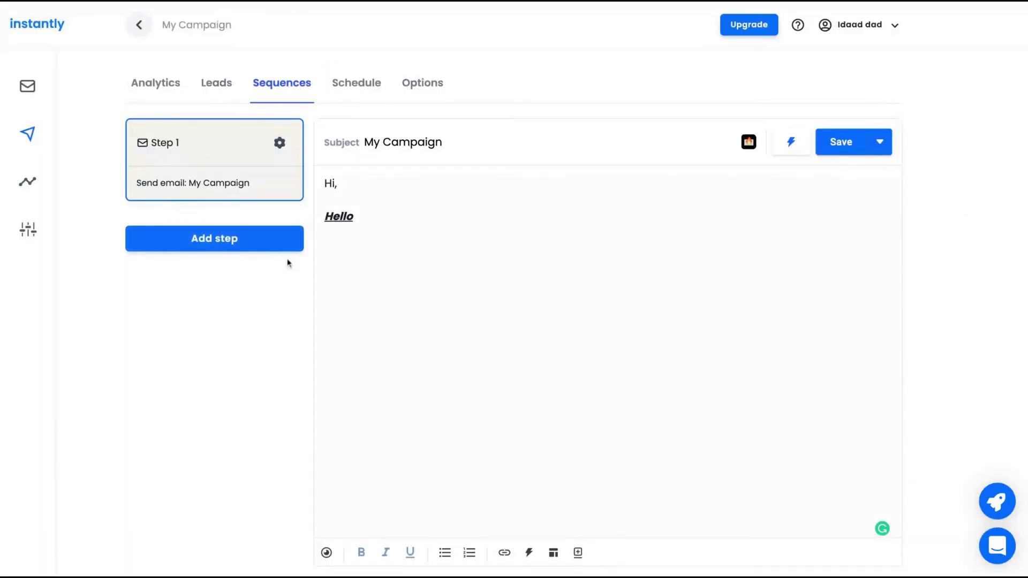
Add Step 2 to the sequence and set its wait to 3 days.
left_click(244, 249)
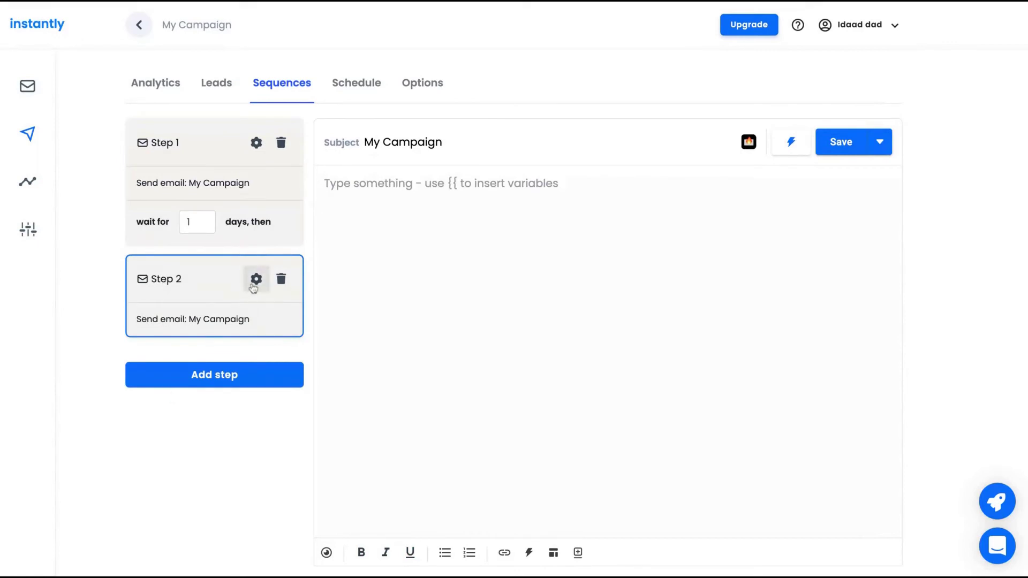
left_click(255, 283)
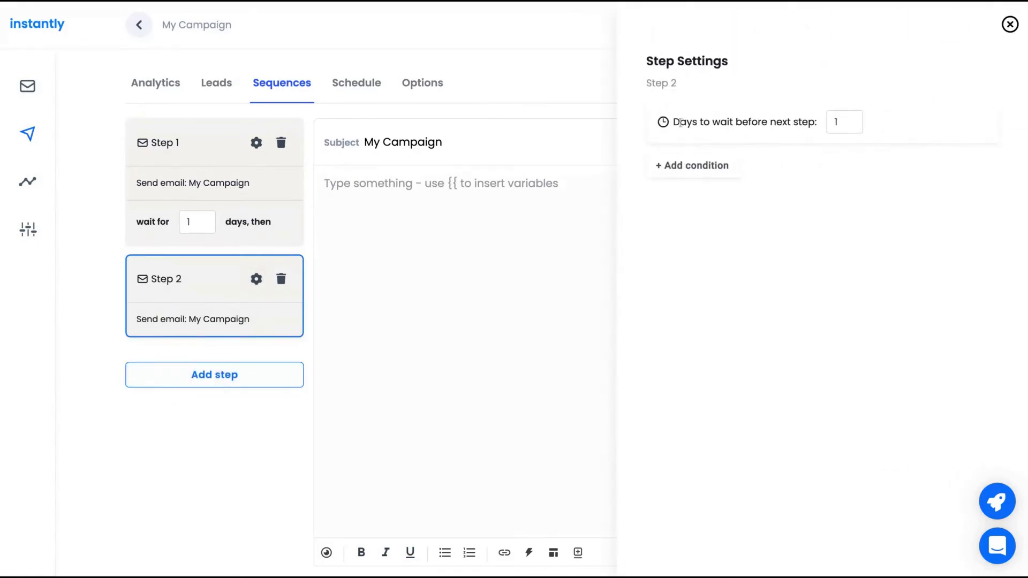
double_click(853, 122)
type("3")
left_click(827, 296)
Apply a Step 2 condition: if the lead opens this email, skip the wait time.
left_click(673, 165)
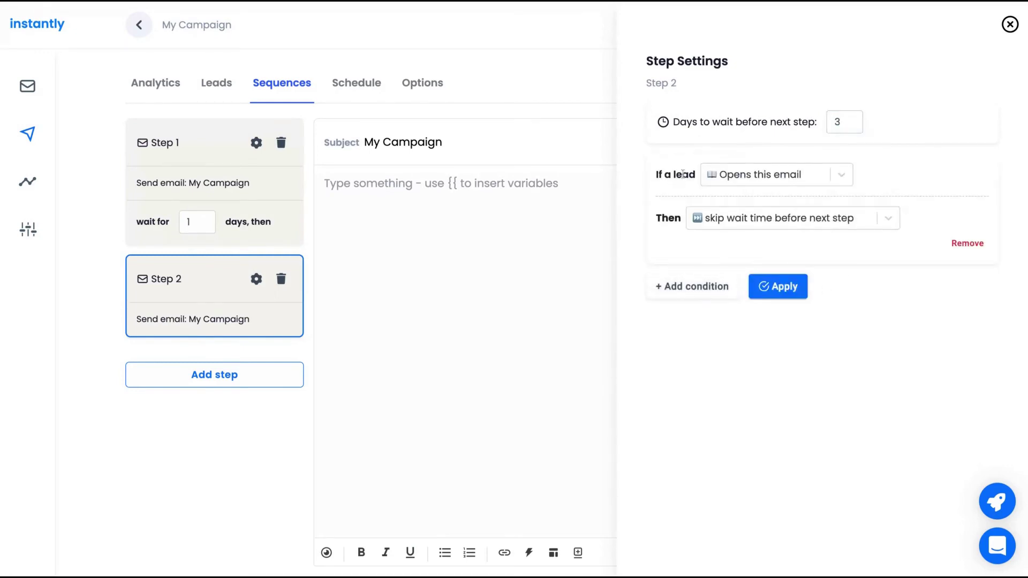
left_click(835, 179)
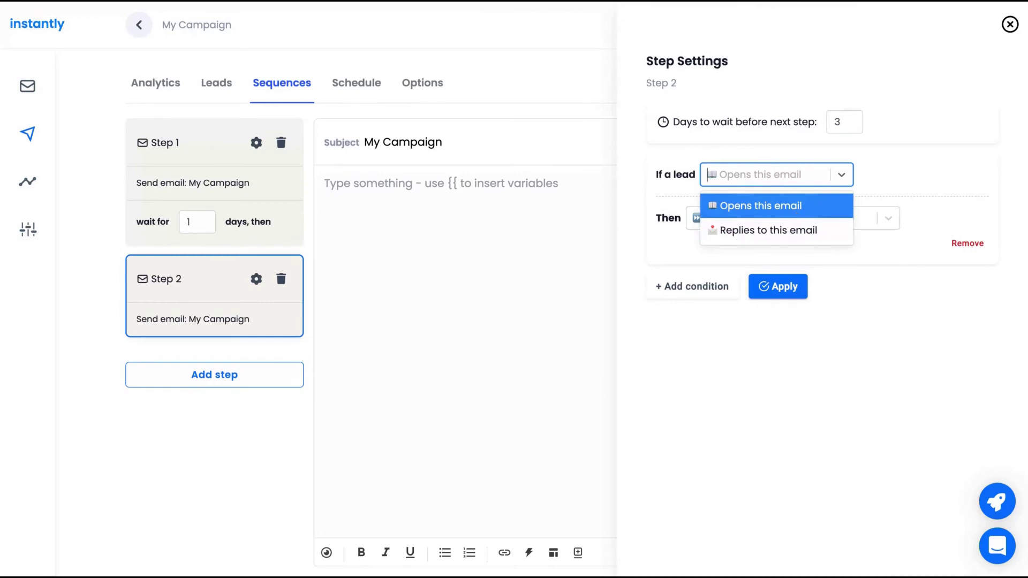
left_click(819, 202)
left_click(839, 176)
left_click(814, 230)
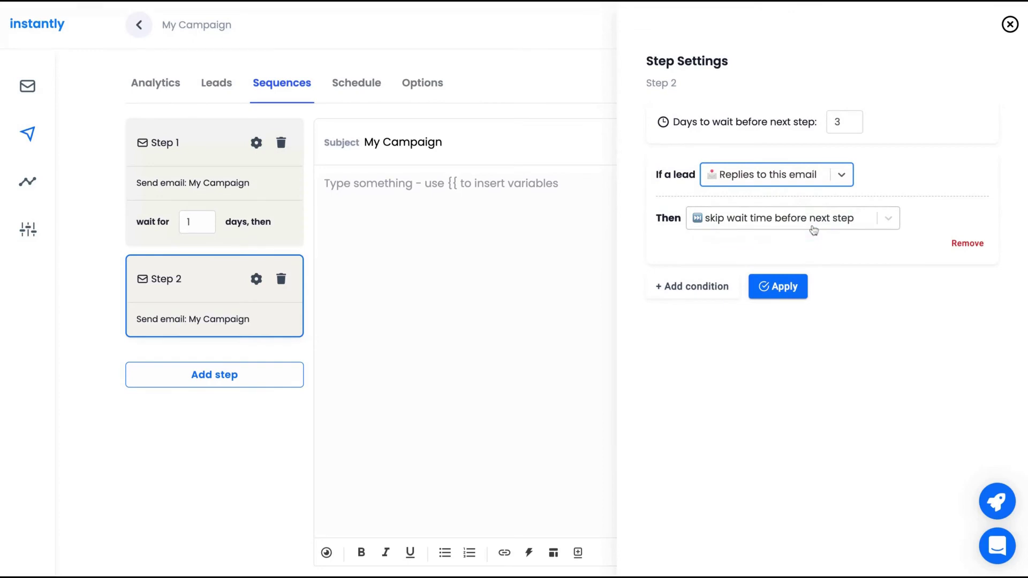
left_click(819, 175)
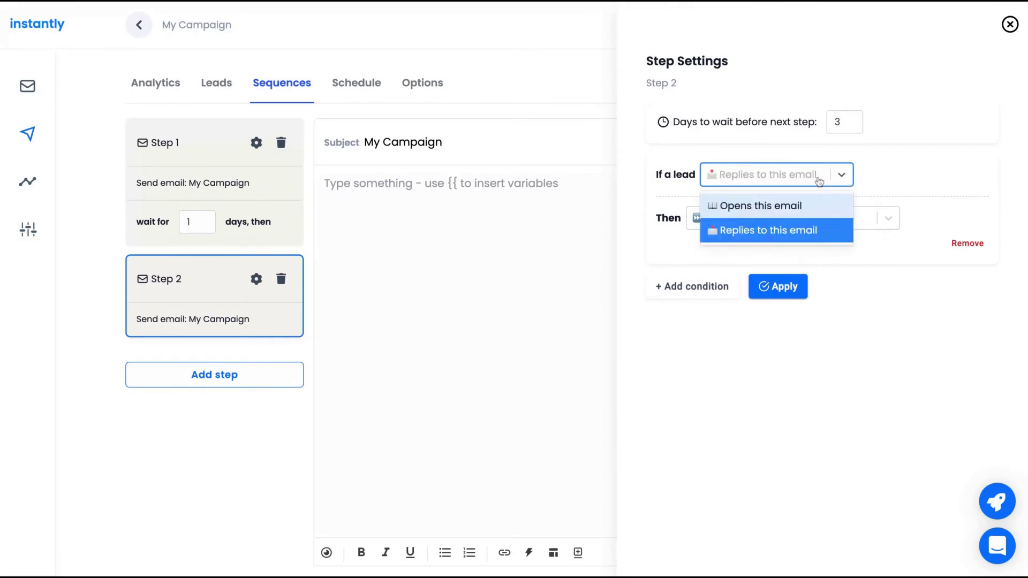
left_click(770, 208)
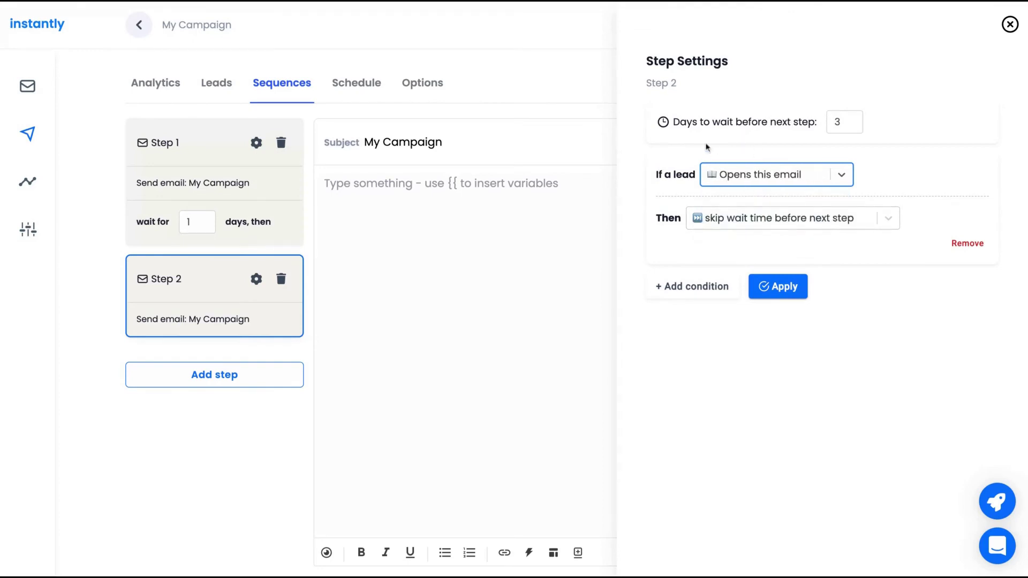
left_click(759, 221)
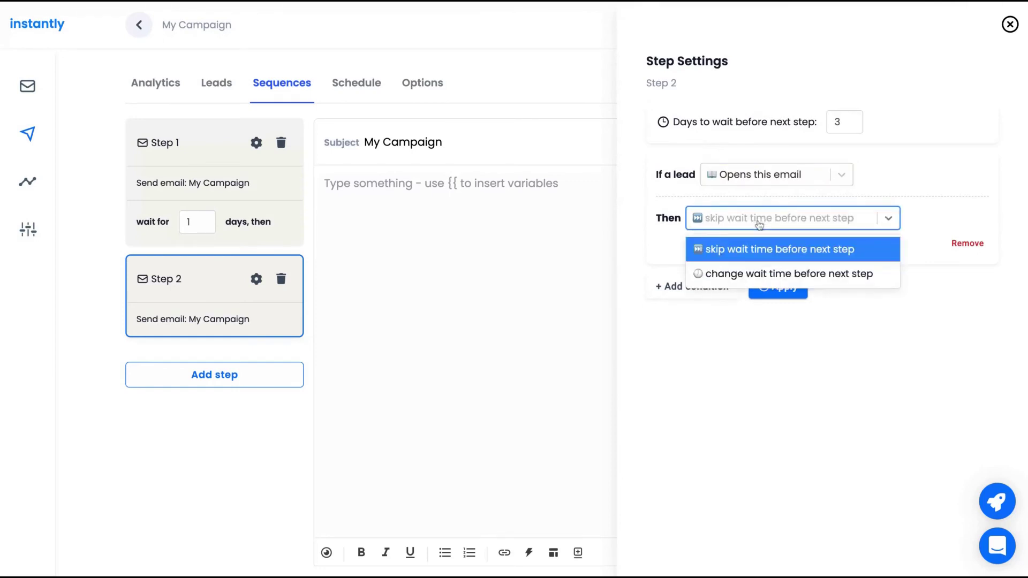
left_click(749, 249)
left_click(766, 287)
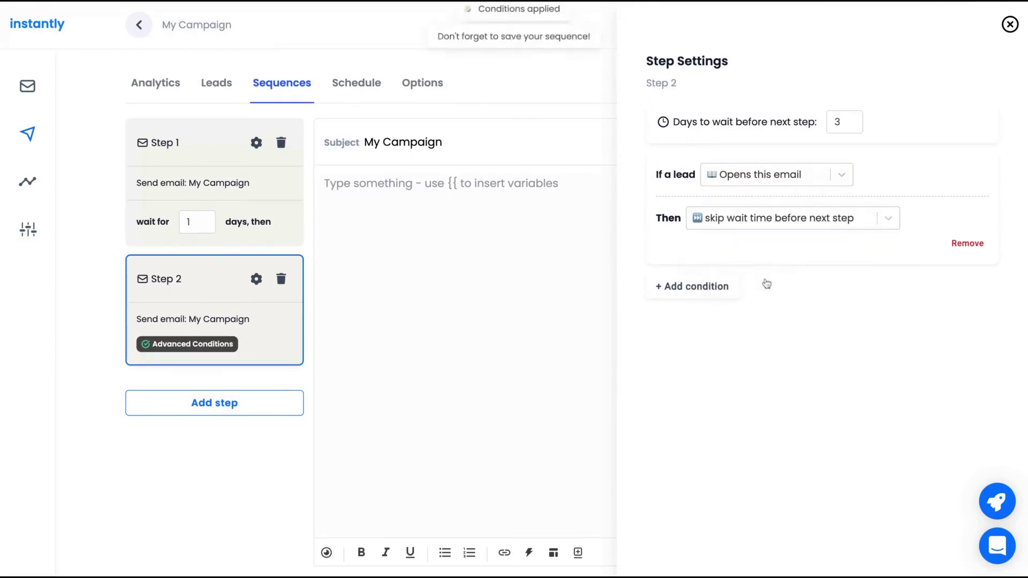
left_click(1009, 25)
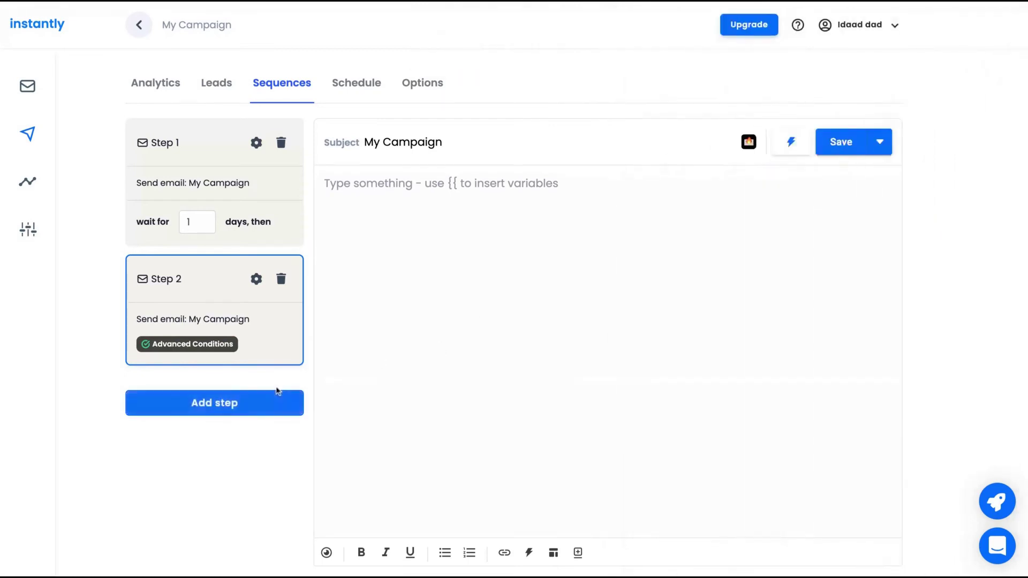
Add a third email step with subject 'My Campaign 2' and placeholder body text.
left_click(234, 411)
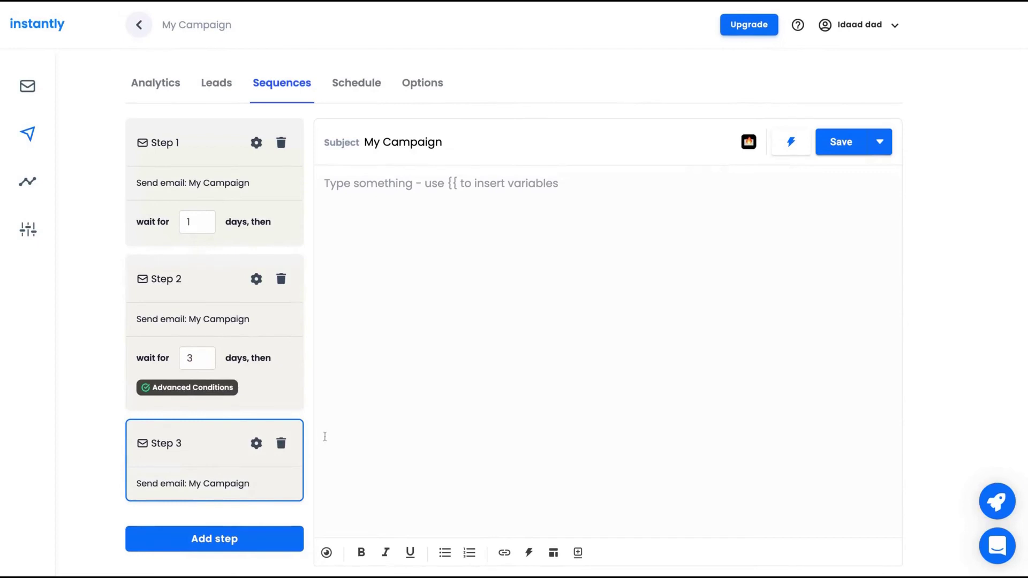
triple_click(469, 138)
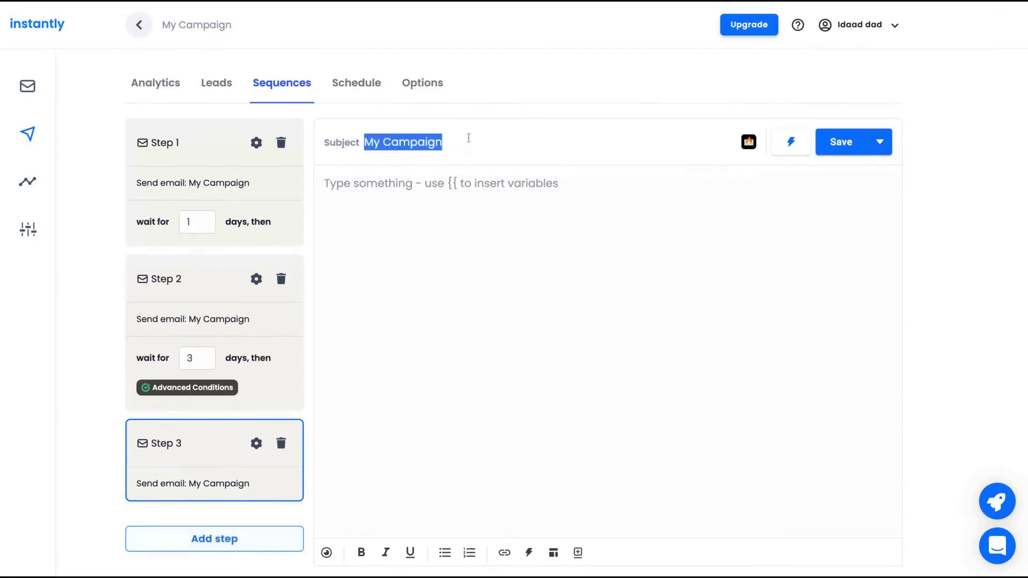
left_click(468, 138)
type("2")
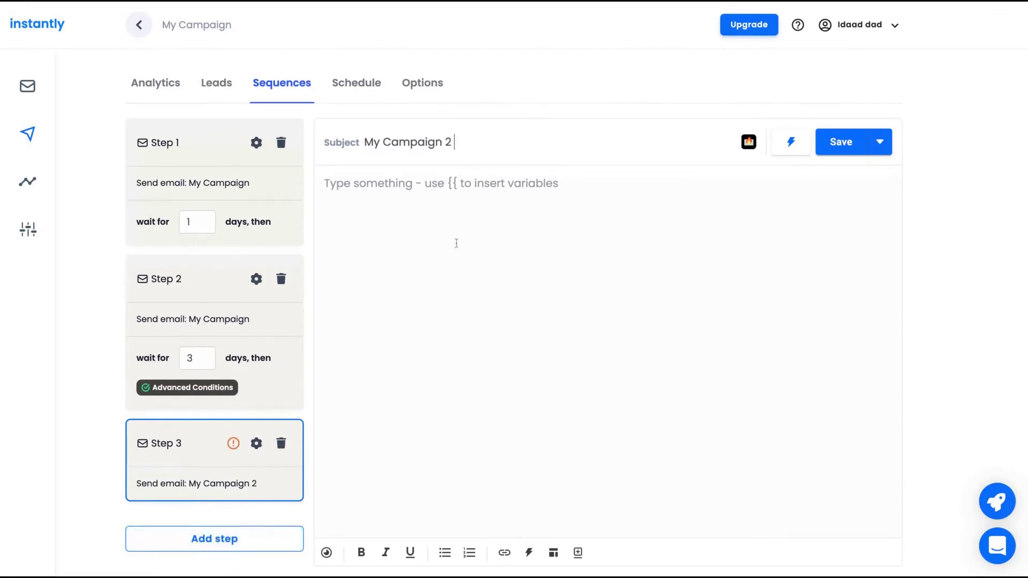
left_click(456, 242)
type("asaksjaksajsk")
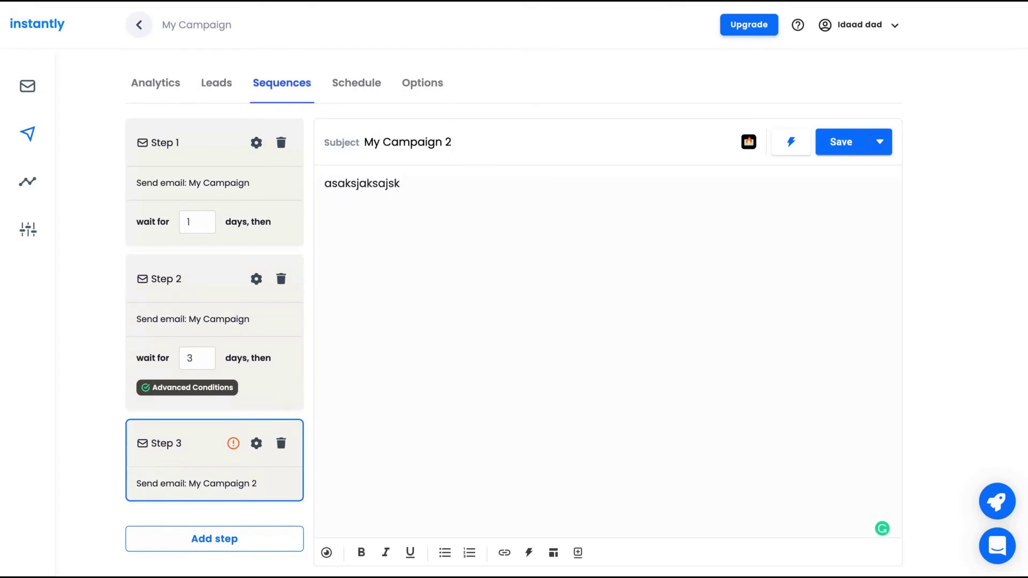
Save Step 3, then reselect Step 1 and save the sequence again.
left_click(853, 143)
left_click(143, 147)
left_click(842, 142)
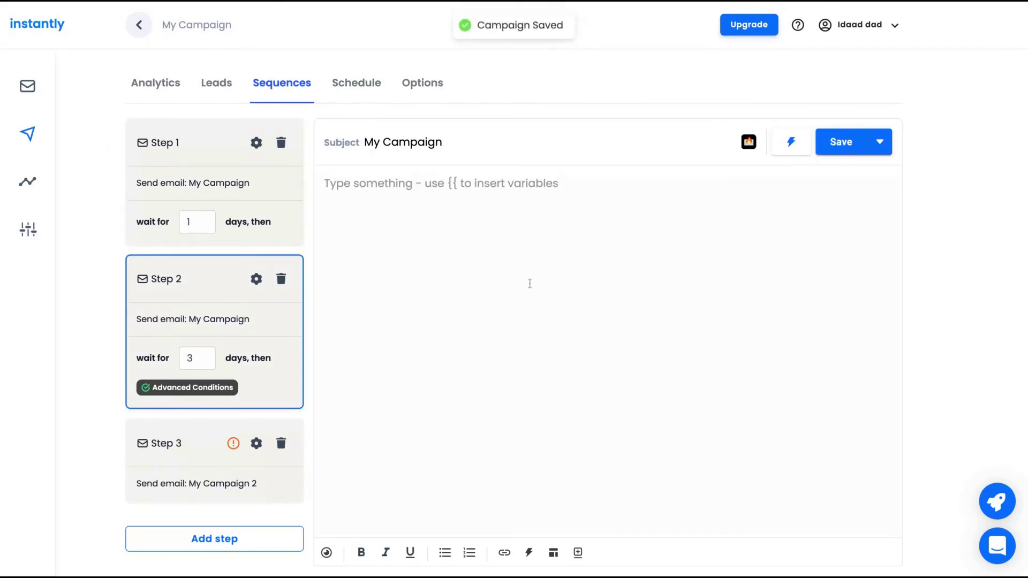
On the Schedule tab, set 9:00 AM to 6:30 PM, keep Eastern Time, and save.
left_click(357, 83)
scroll(436, 195, "down", 2)
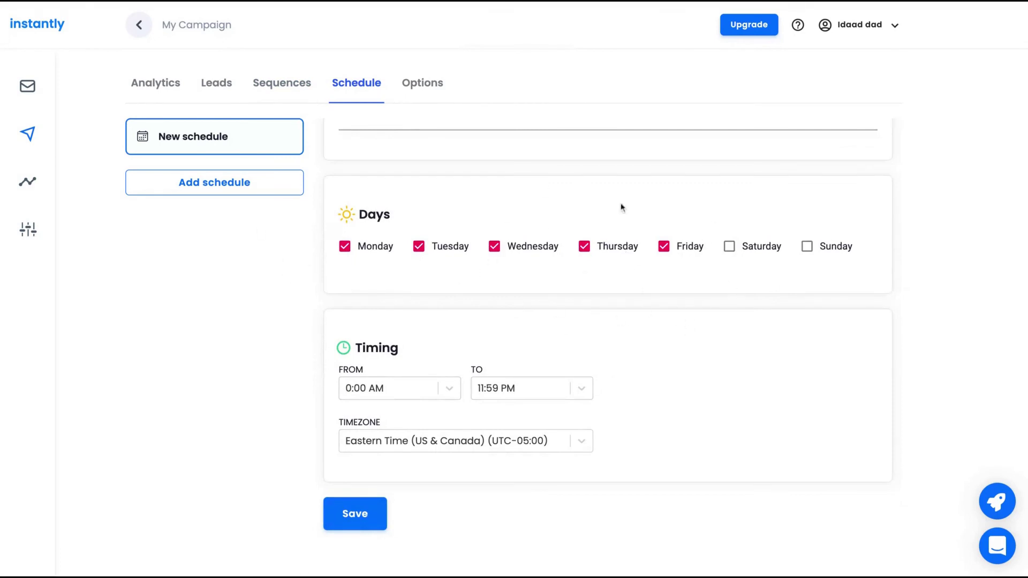
left_click(408, 392)
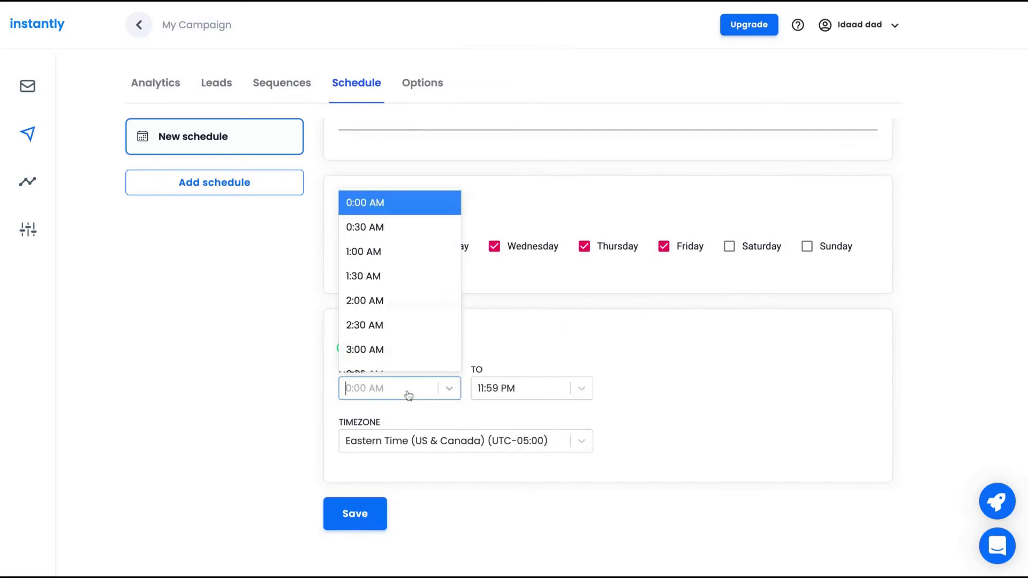
scroll(377, 293, "down", 5)
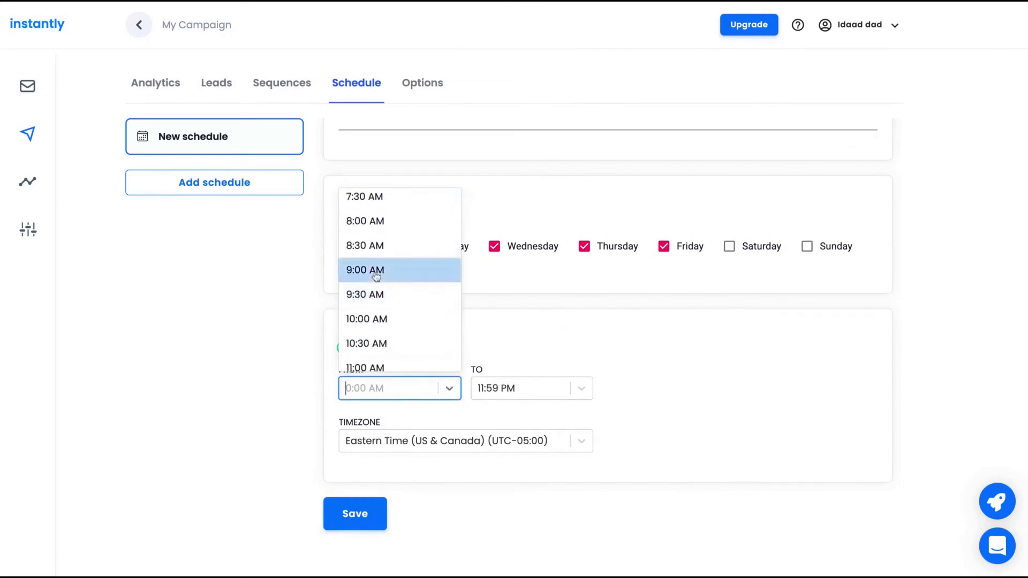
left_click(375, 269)
left_click(542, 392)
scroll(496, 262, "up", 3)
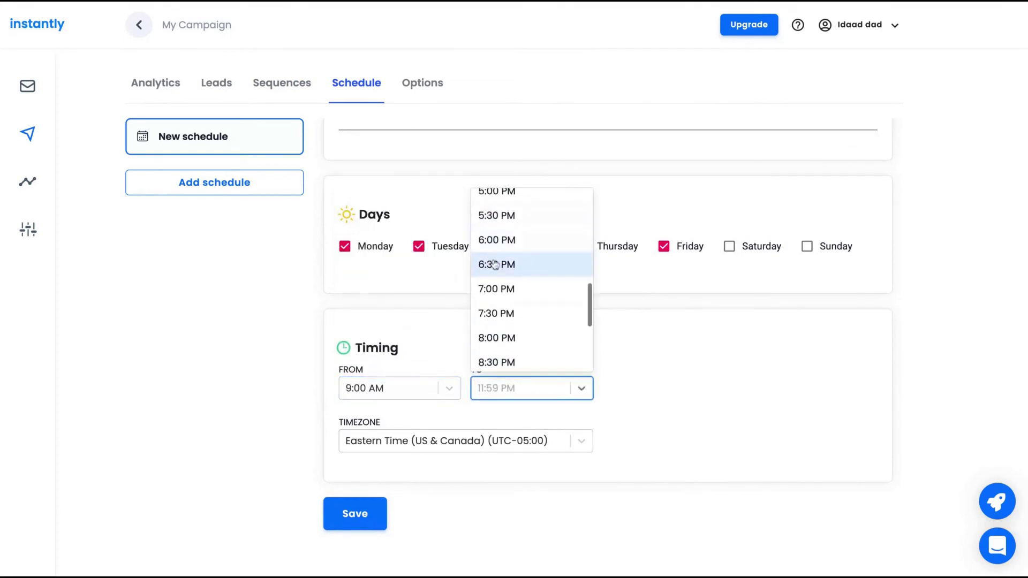
left_click(496, 265)
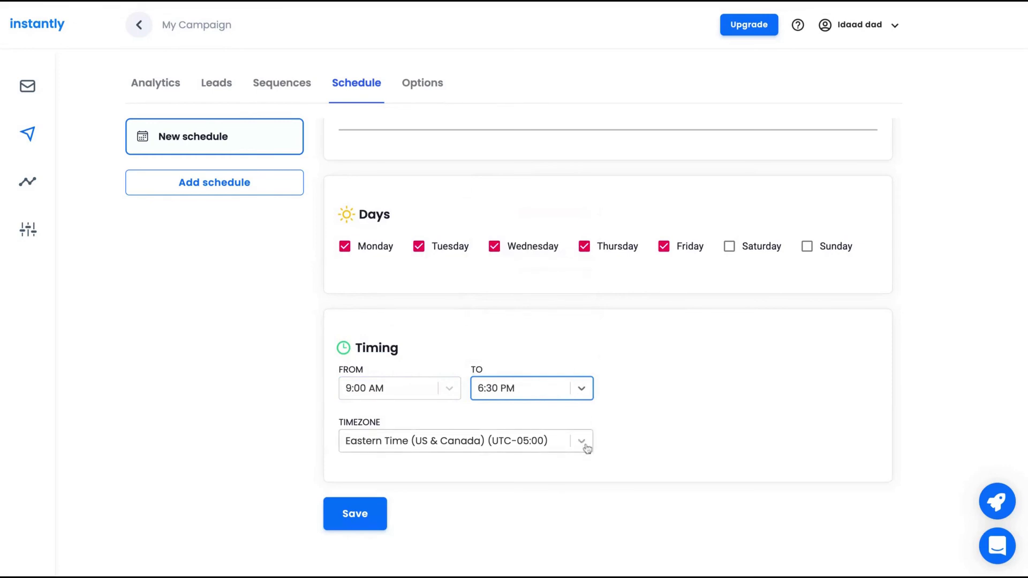
left_click(581, 440)
key("Escape")
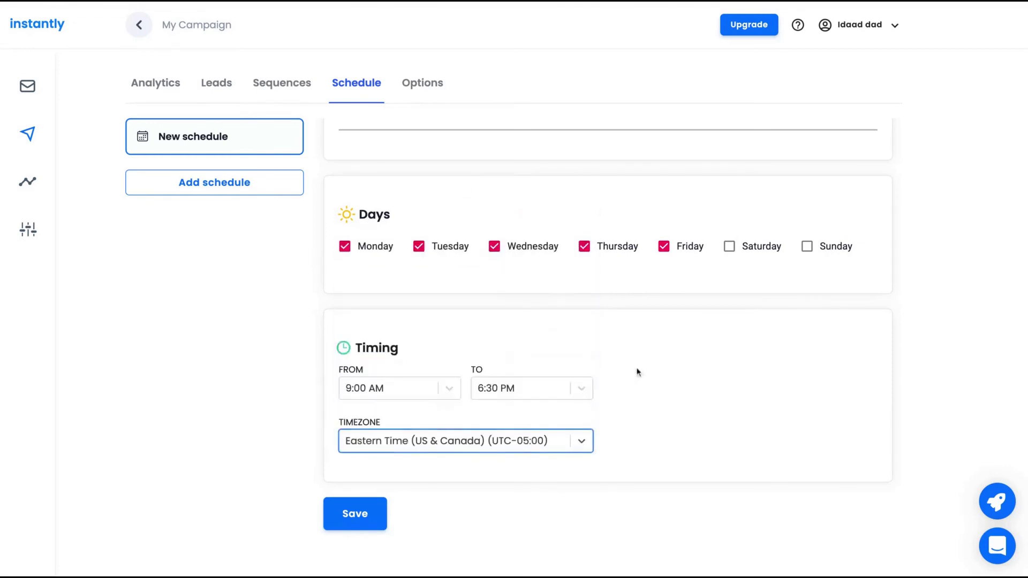
left_click(348, 509)
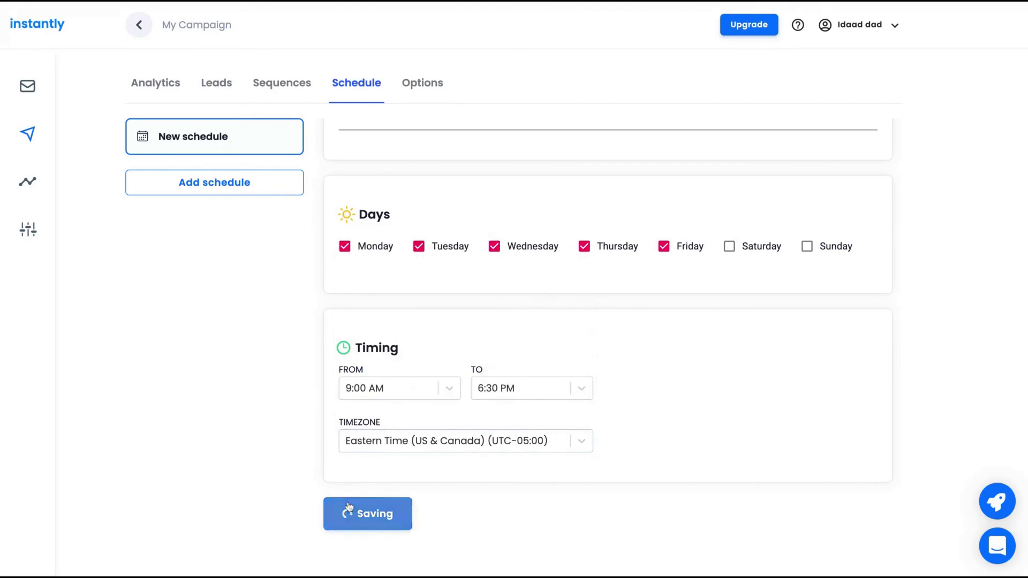
Choose the connected account as sender, then review the smart send and daily limit options.
left_click(460, 140)
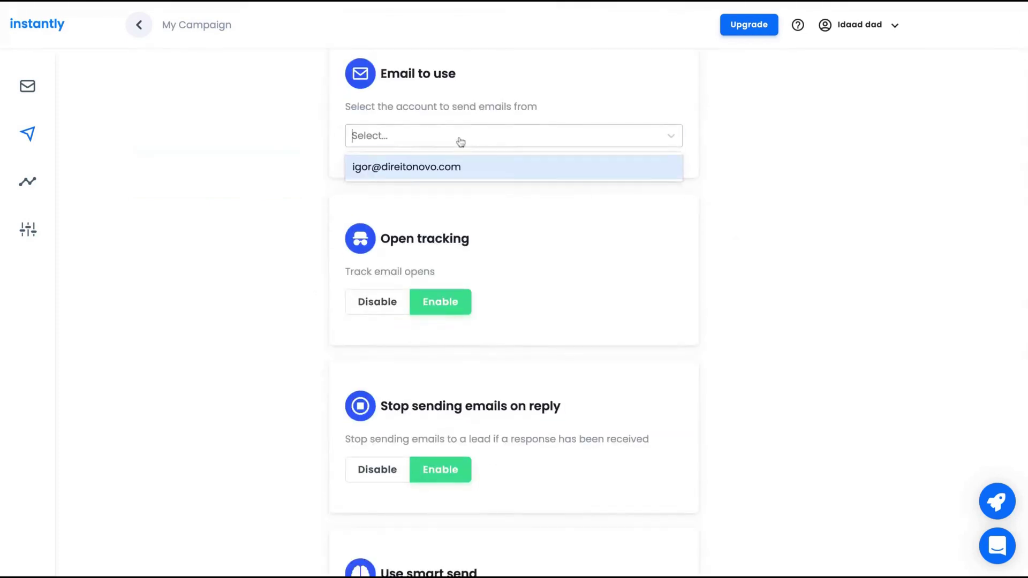
left_click(455, 166)
scroll(476, 222, "down", 2)
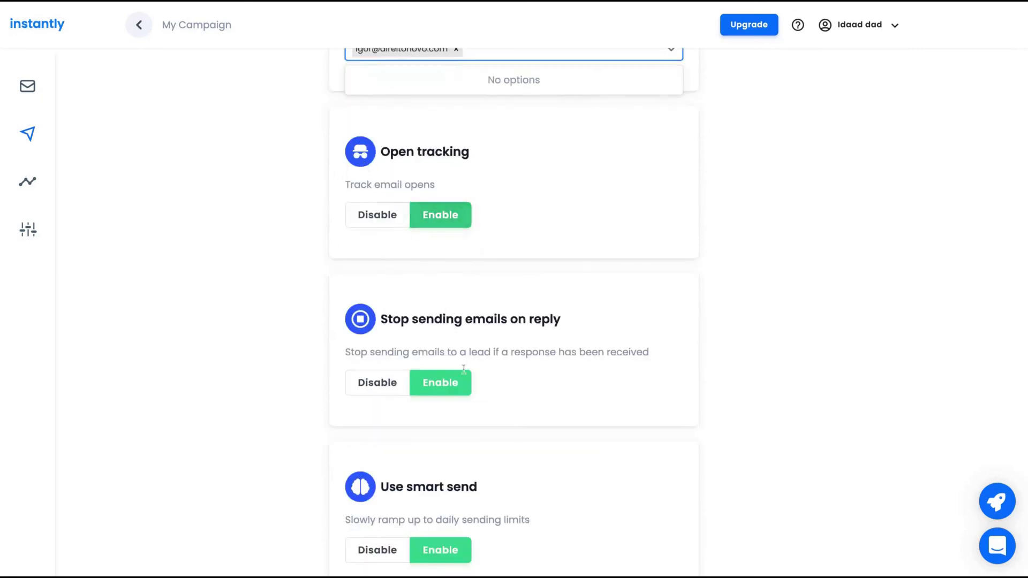
scroll(464, 370, "down", 3)
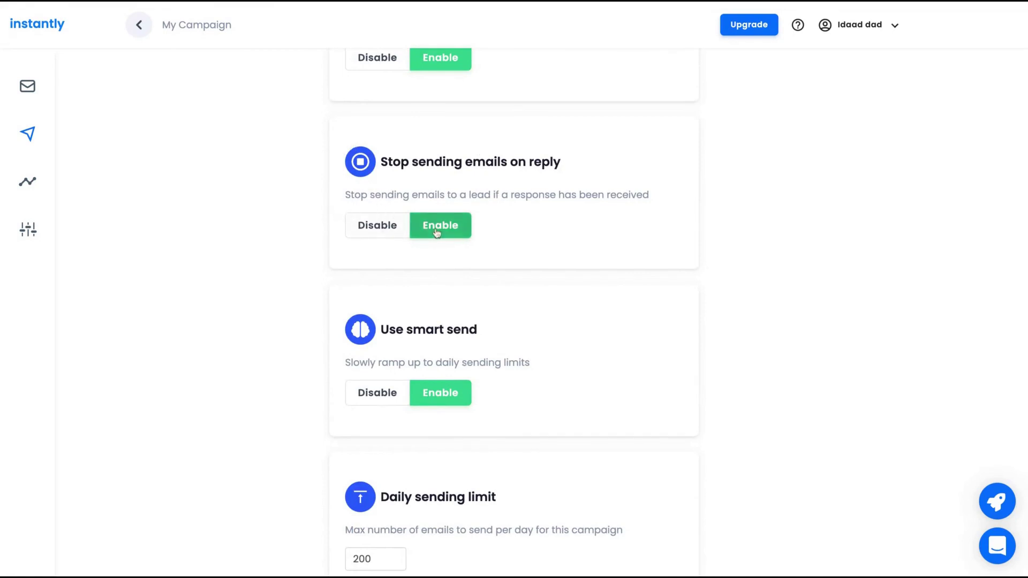
scroll(413, 383, "down", 2)
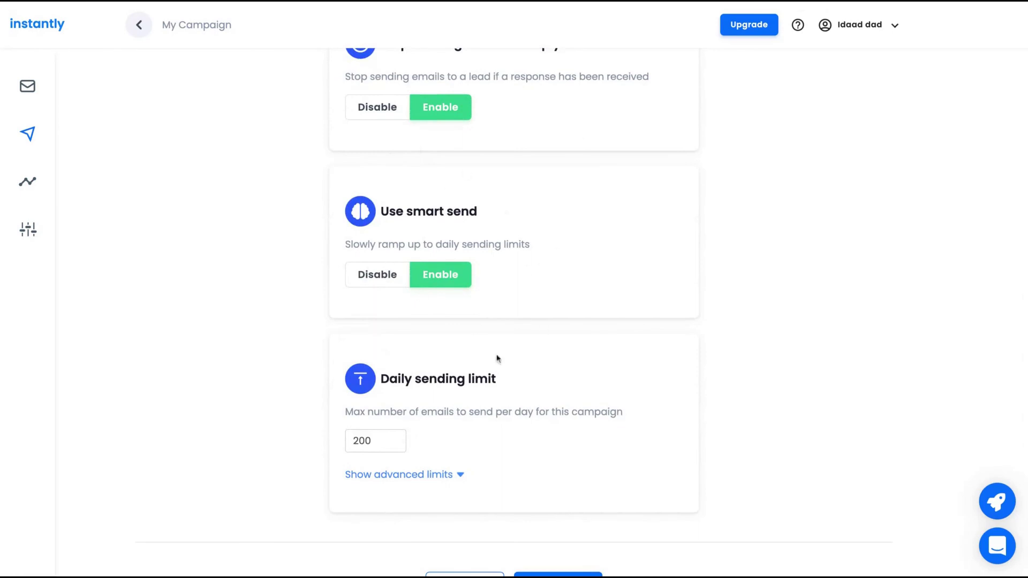
left_click_drag(351, 244, 491, 277)
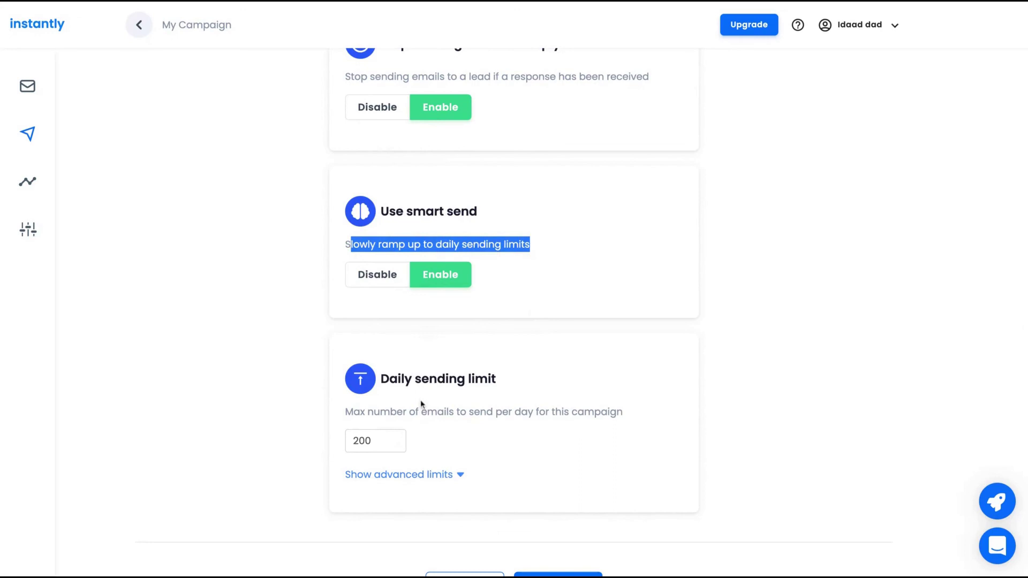
left_click_drag(437, 413, 624, 414)
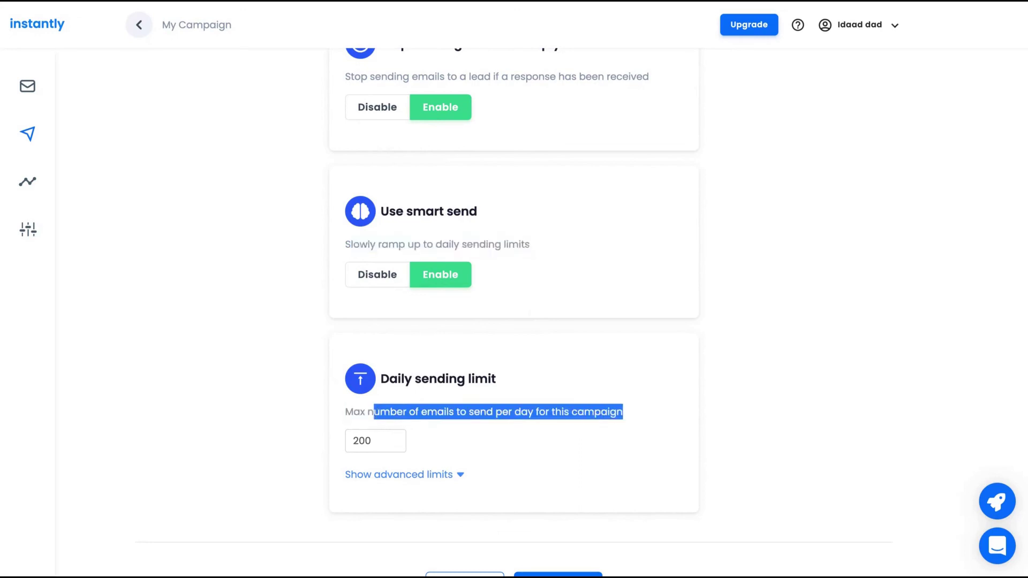
Expand the advanced sending limits, check the 200 daily limit, and launch the campaign.
left_click(460, 475)
scroll(459, 482, "down", 2)
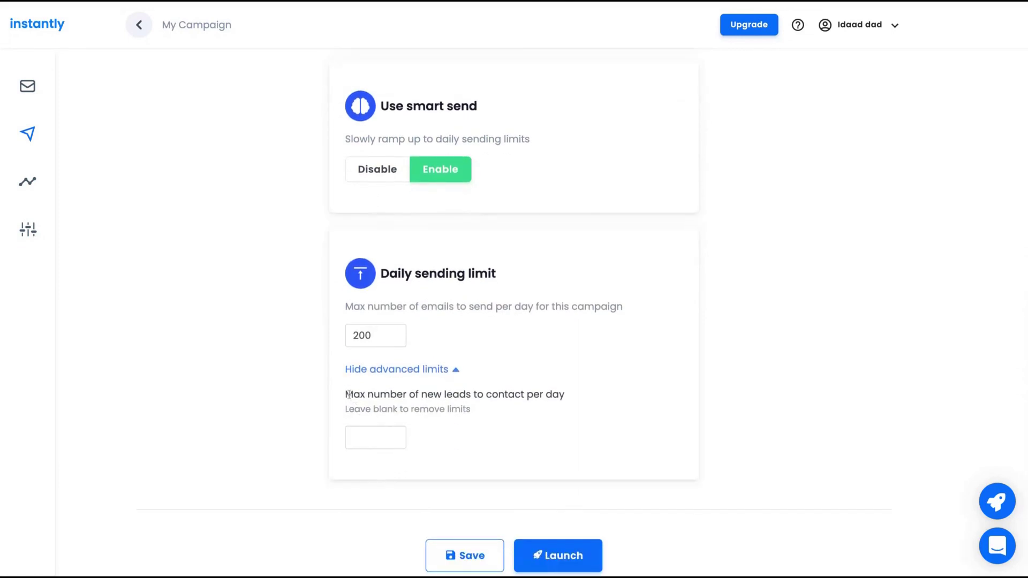
left_click_drag(349, 394, 508, 395)
left_click(378, 333)
left_click(542, 560)
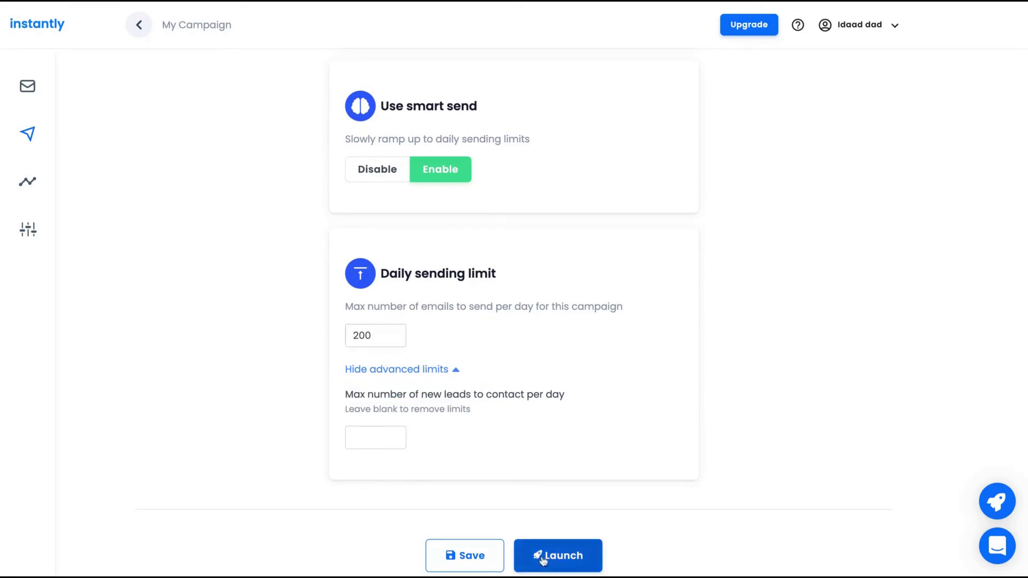
Confirm Publish, then open My Campaign's own page from the Analytics overview.
left_click(466, 321)
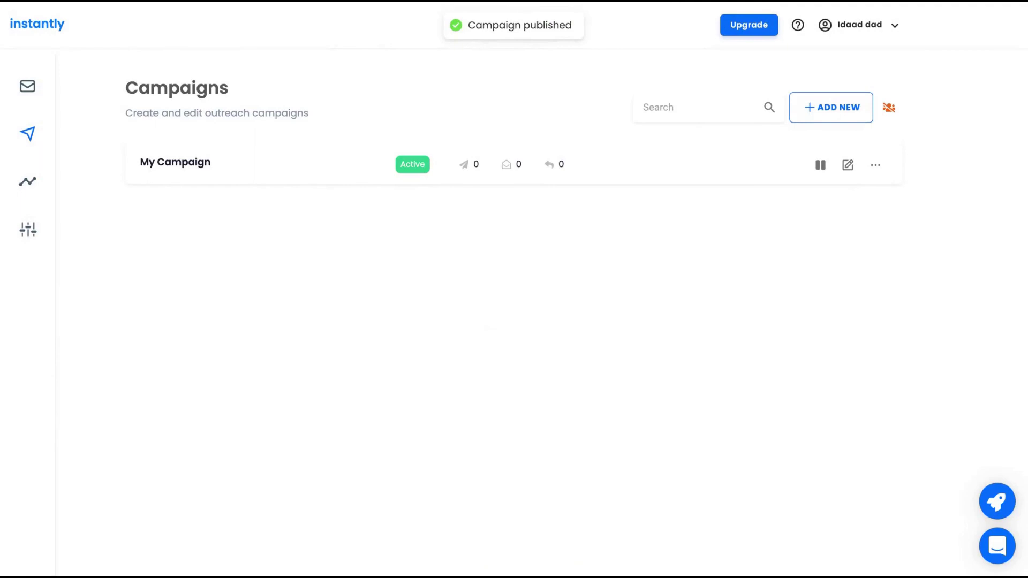
left_click(39, 182)
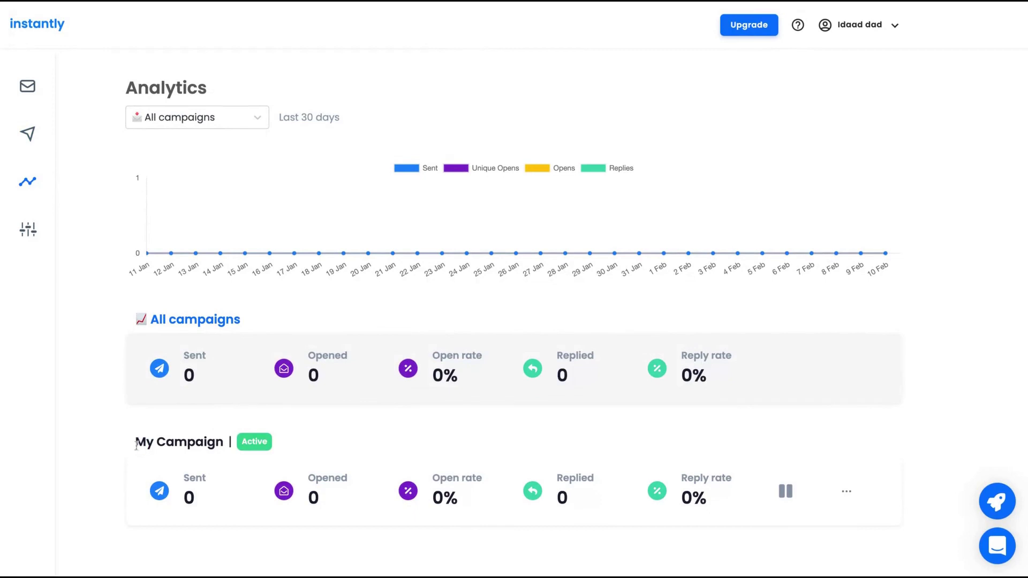
left_click_drag(137, 445, 270, 443)
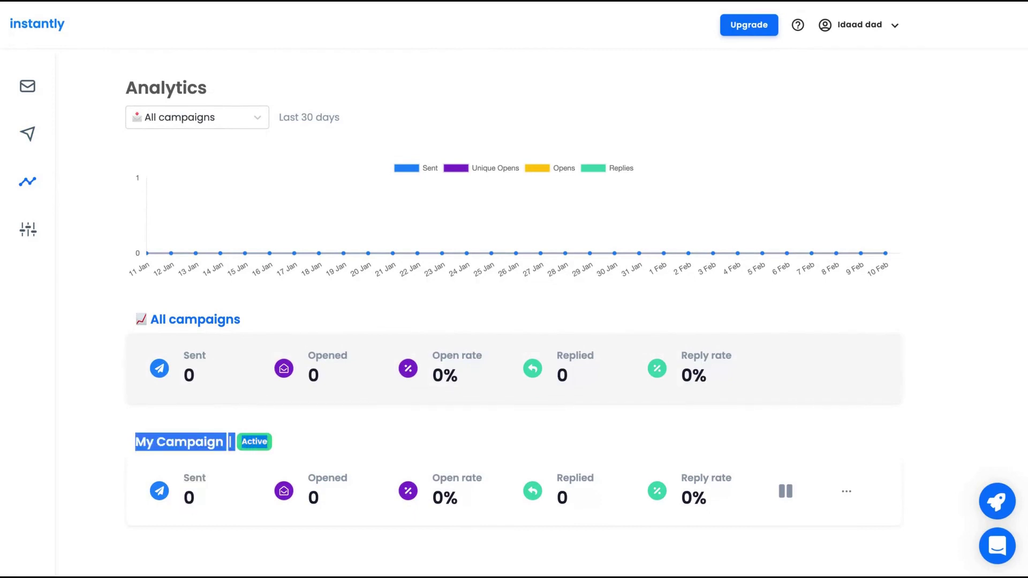
left_click(785, 491)
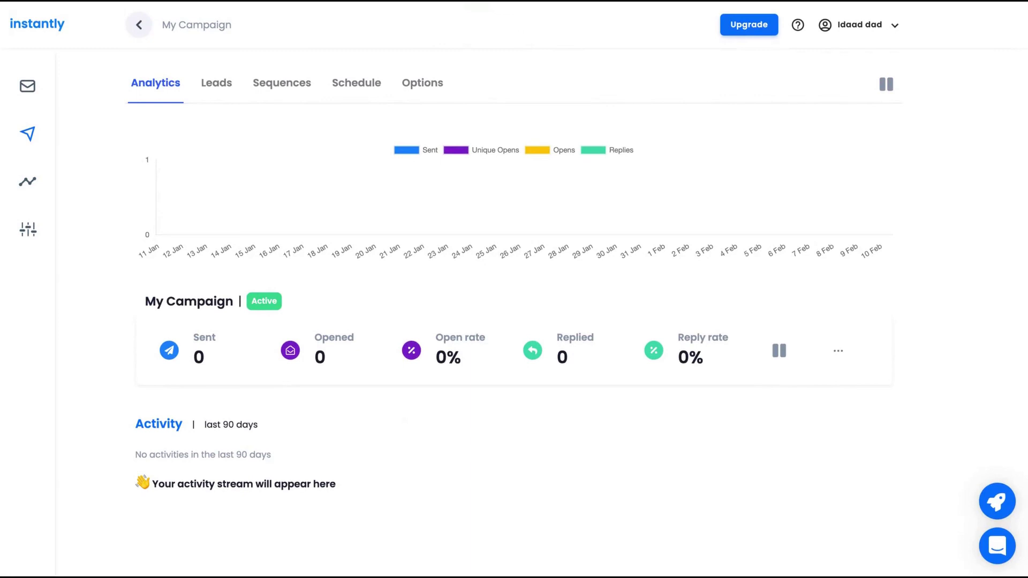
View the Profile tab in Settings, then return to the Email Accounts list.
left_click(25, 236)
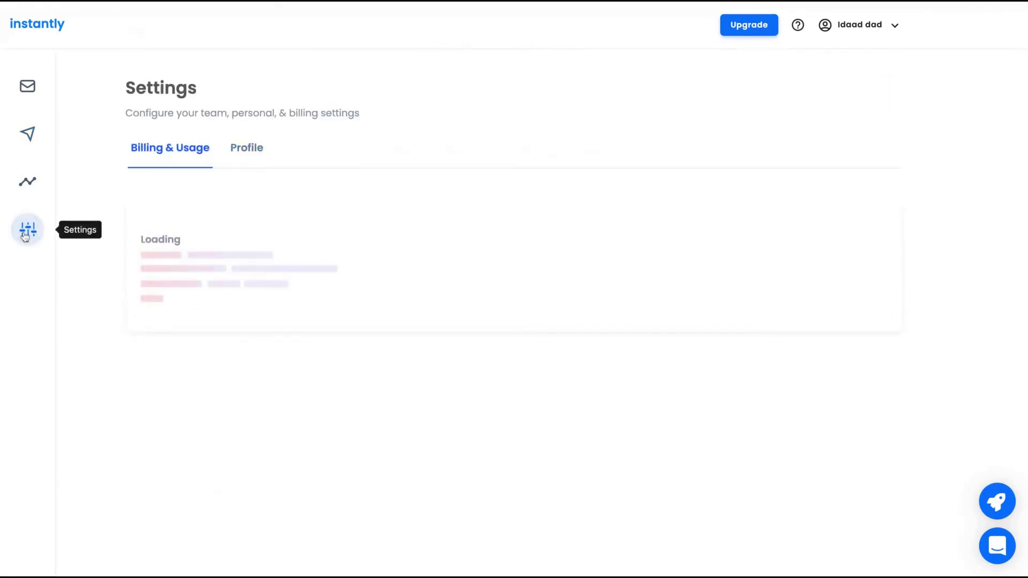
left_click(245, 150)
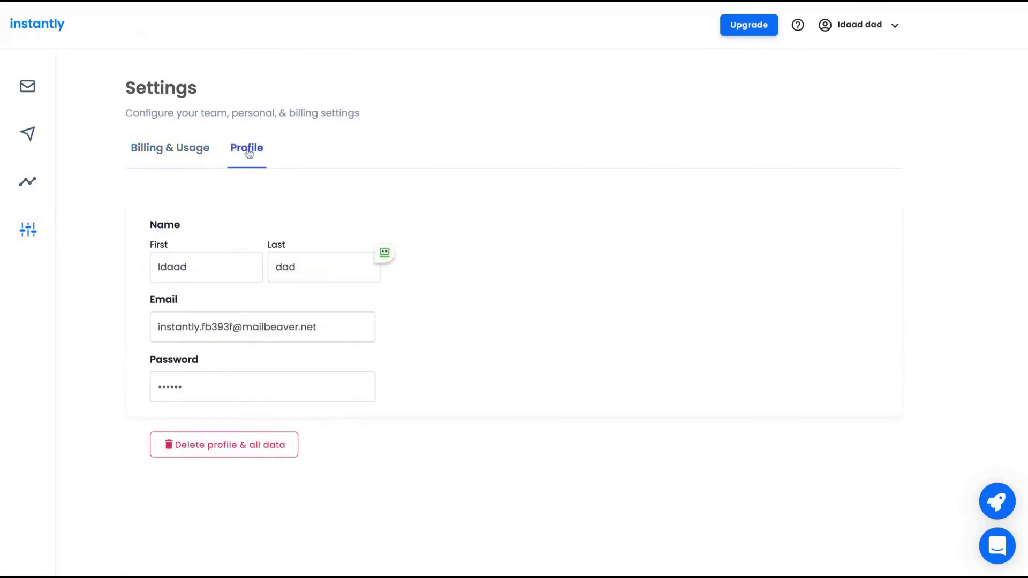
left_click(27, 86)
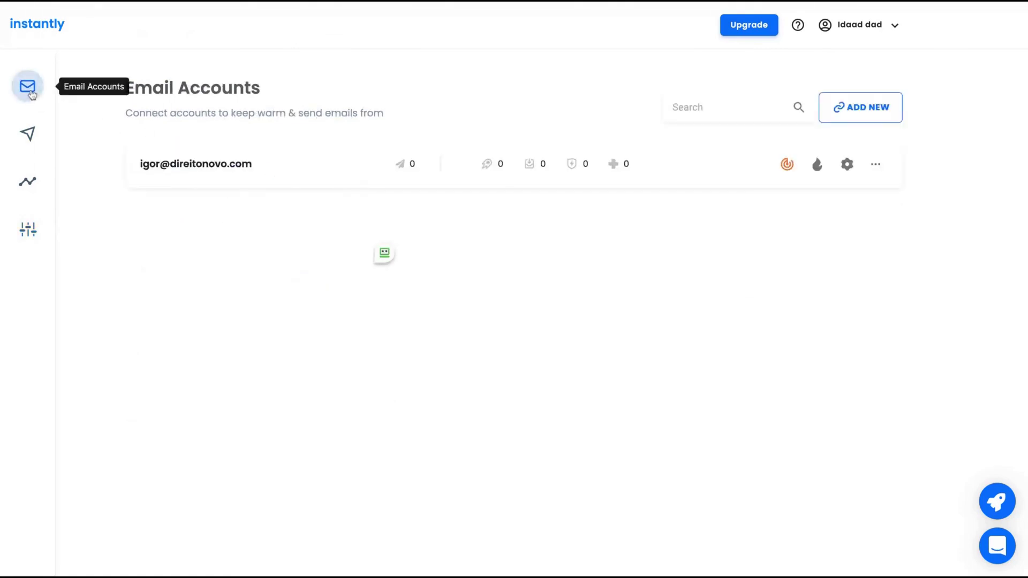